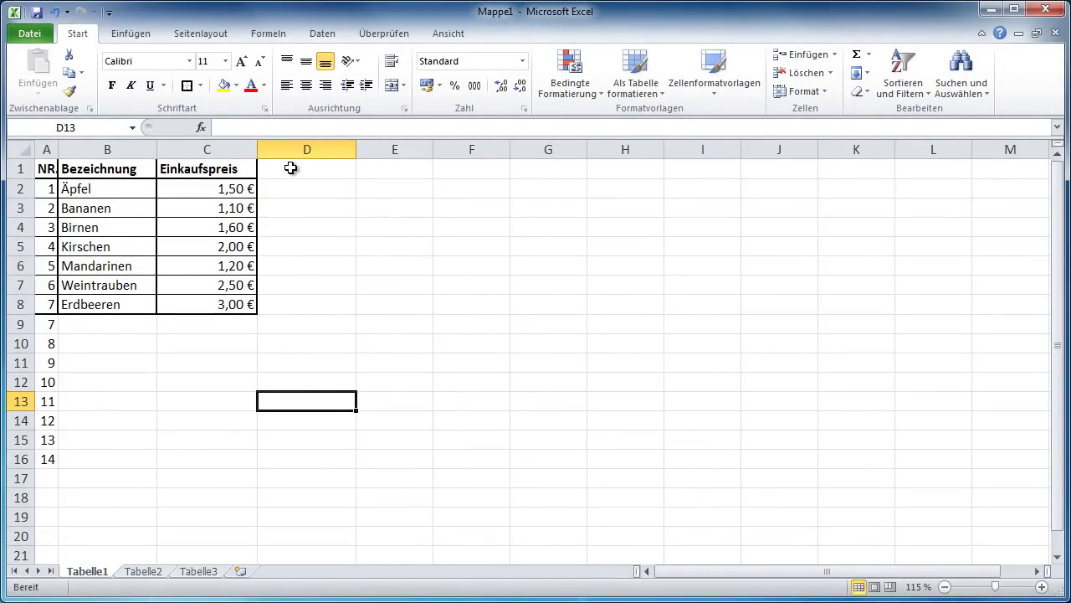
# Delete the leftover numbers 7 to 14 from cells A9:A16
pyautogui.click(290, 168)
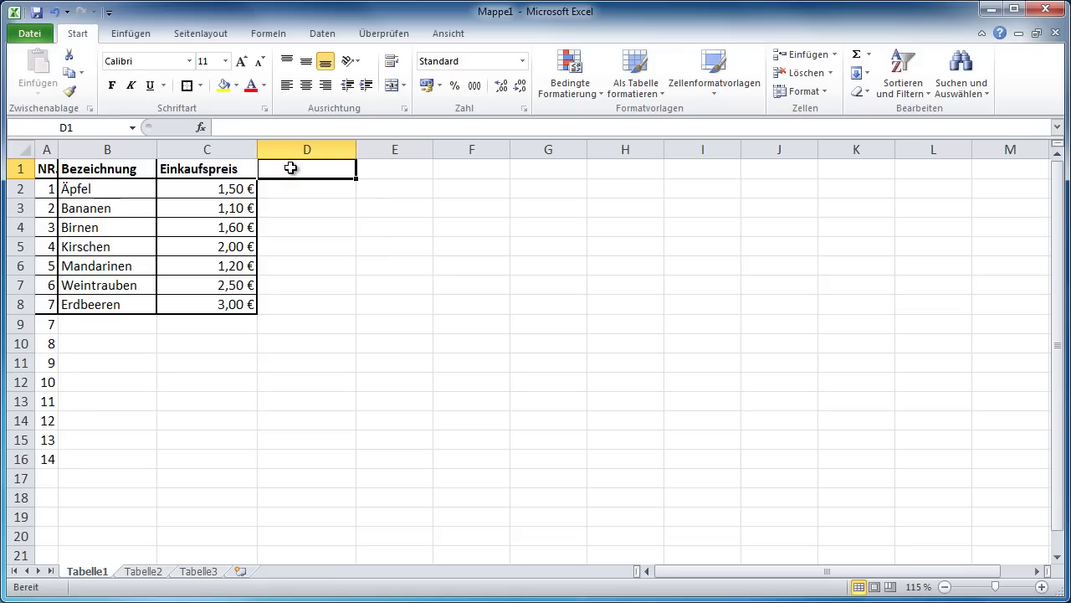
pyautogui.click(46, 326)
pyautogui.moveTo(47, 326); pyautogui.dragTo(46, 458)
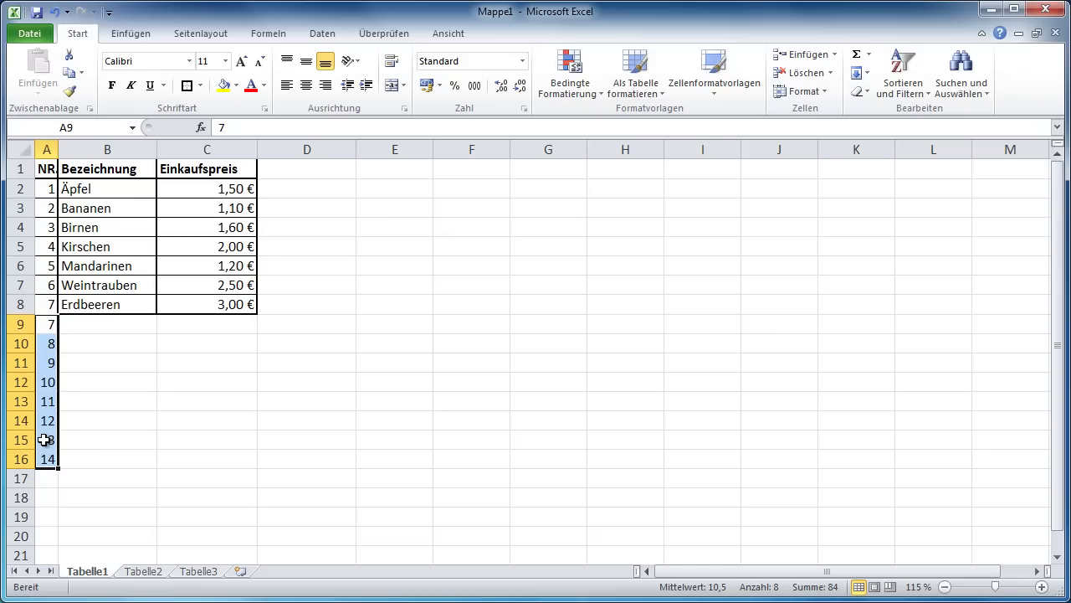
pyautogui.press('Delete')
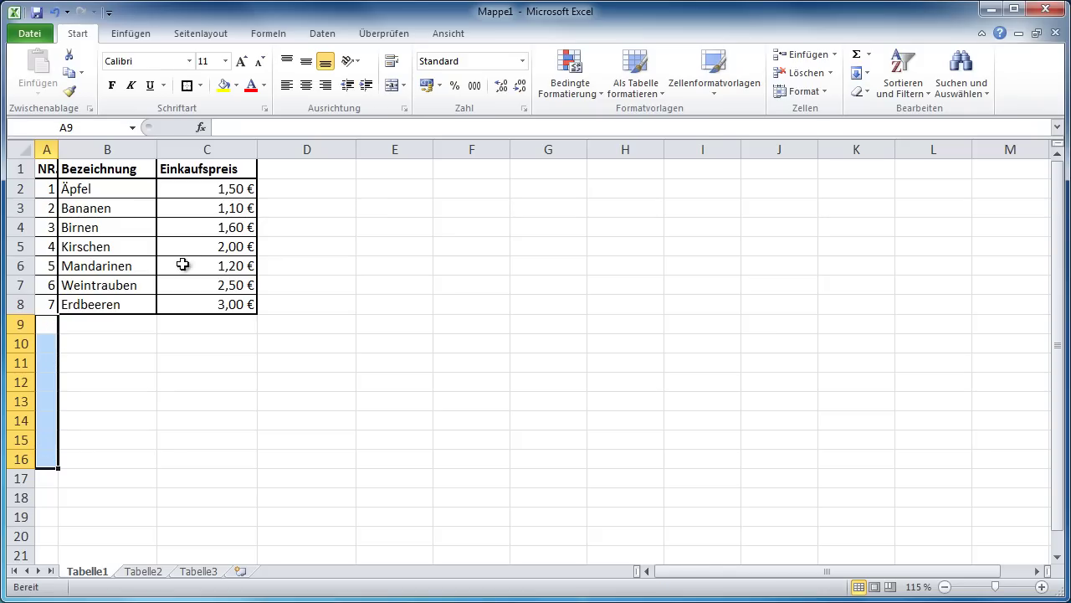
# Enter the heading Verkaufspreis in cell D1 and select D1:D8
pyautogui.click(180, 398)
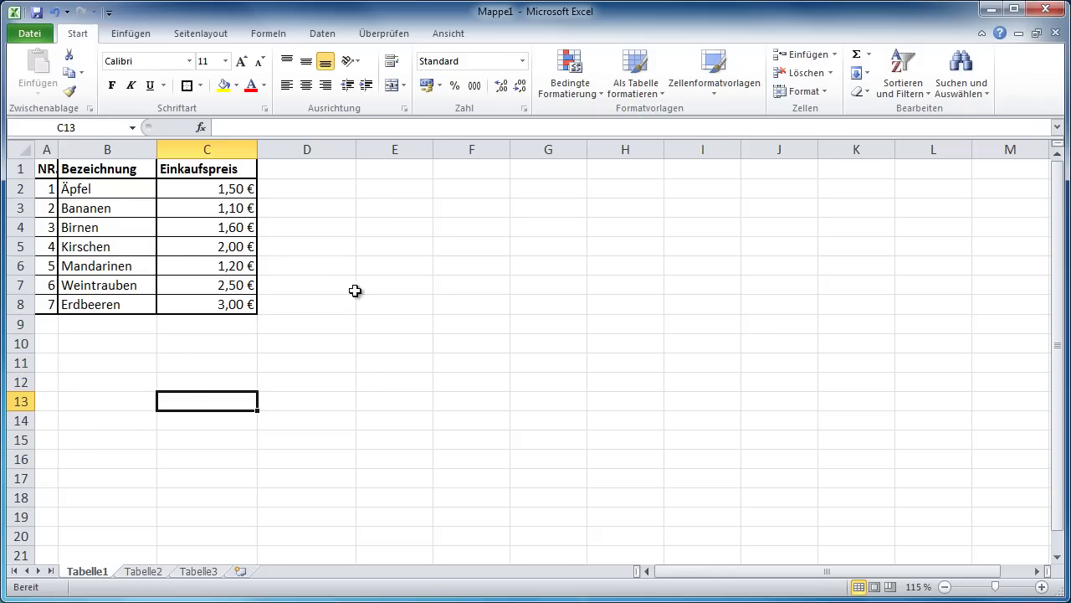
pyautogui.click(347, 329)
pyautogui.click(288, 169)
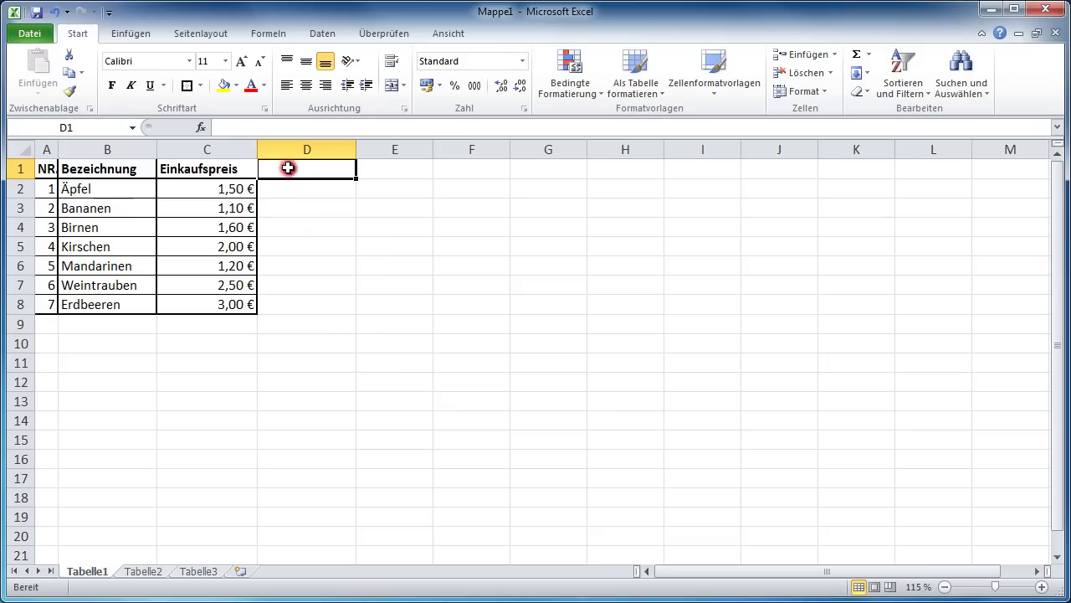
pyautogui.doubleClick(288, 168)
pyautogui.write('Verkaufspreis')
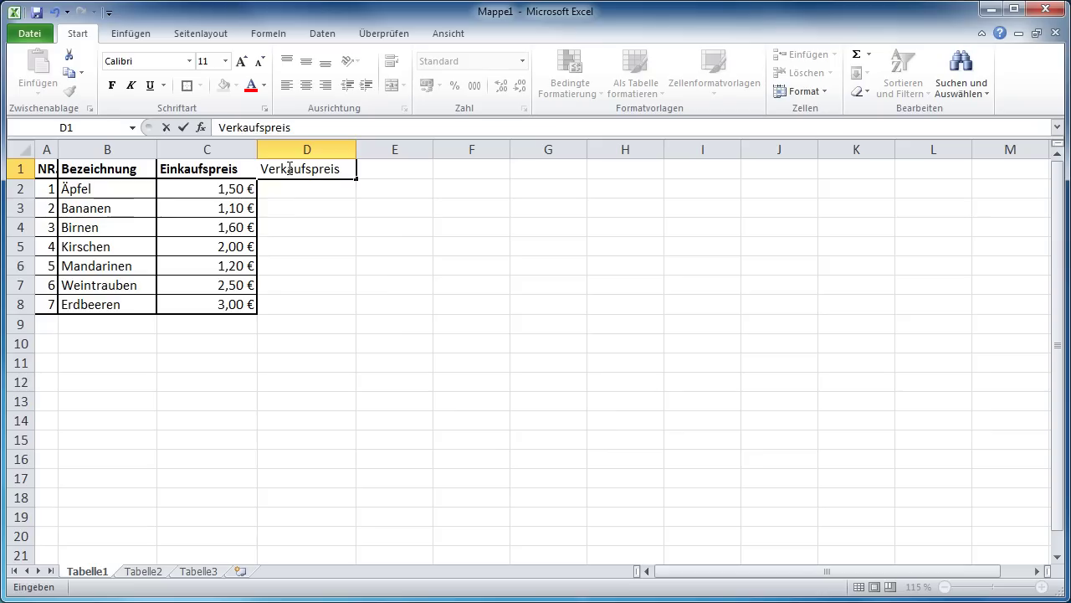
pyautogui.press('Return')
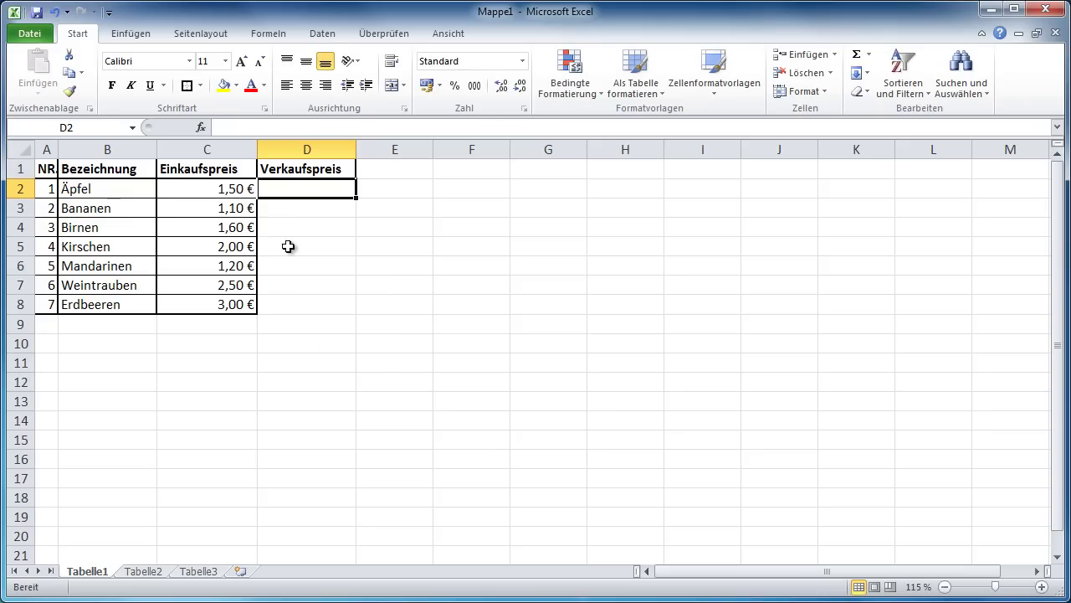
pyautogui.click(301, 169)
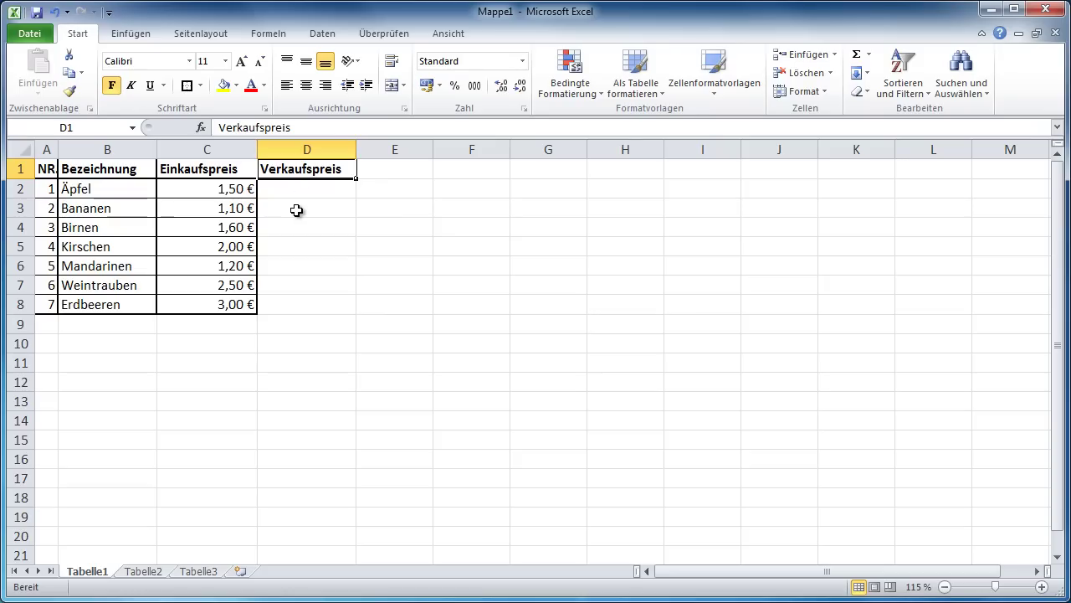
pyautogui.click(321, 320)
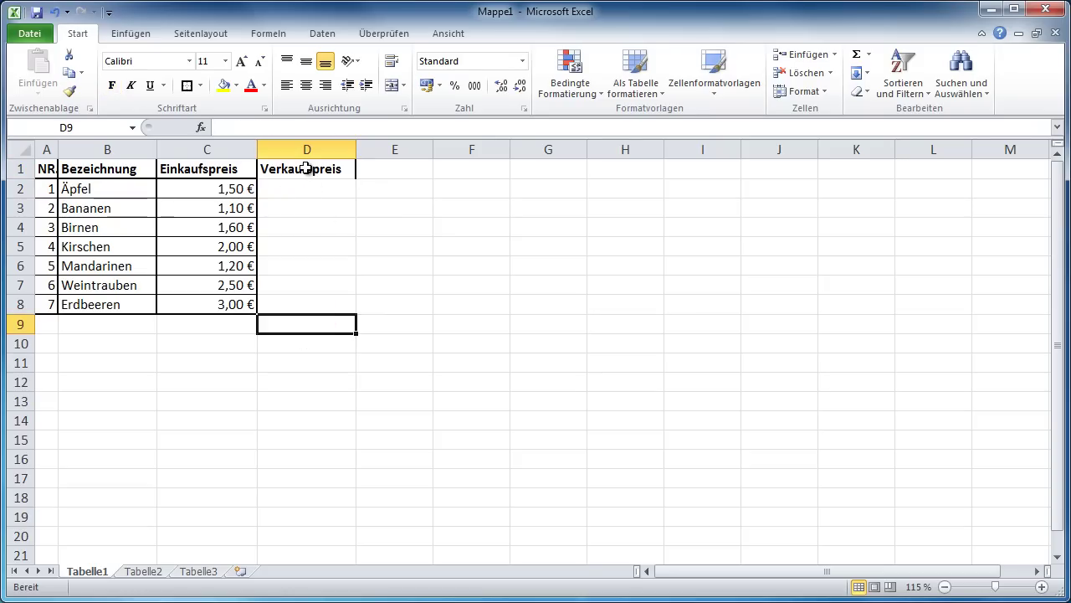
pyautogui.moveTo(306, 168); pyautogui.dragTo(312, 304)
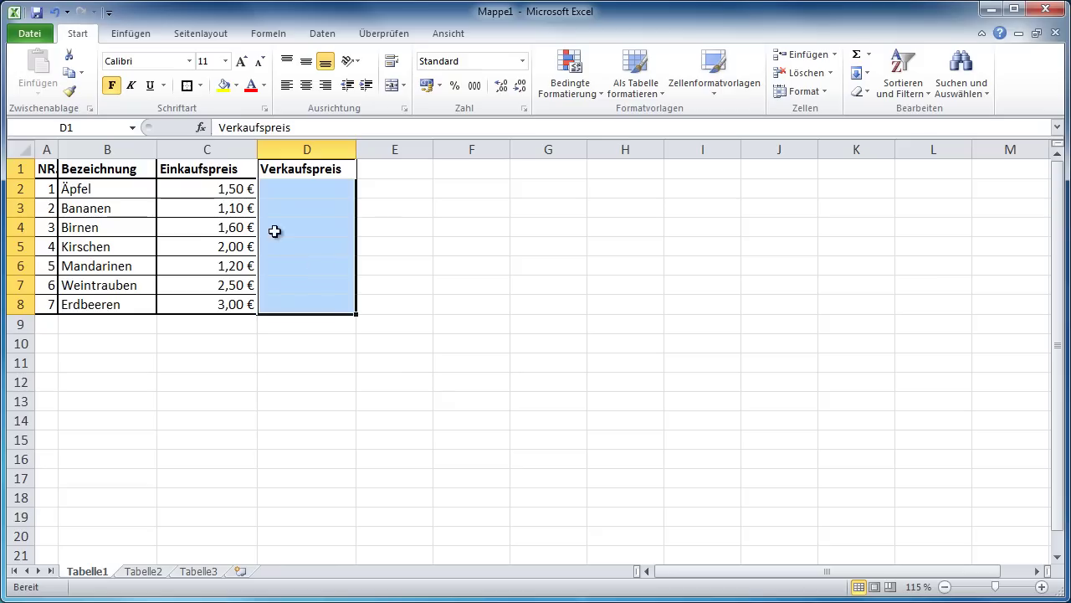
# Apply Alle Rahmenlinien borders to every cell in D1:D8
pyautogui.click(200, 86)
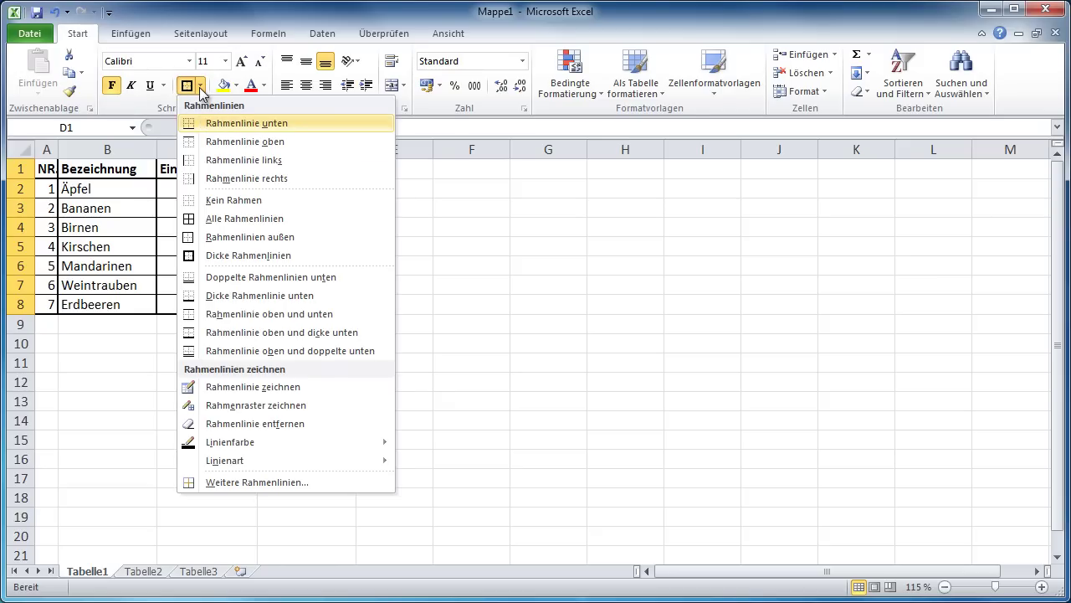
pyautogui.click(257, 220)
pyautogui.click(494, 361)
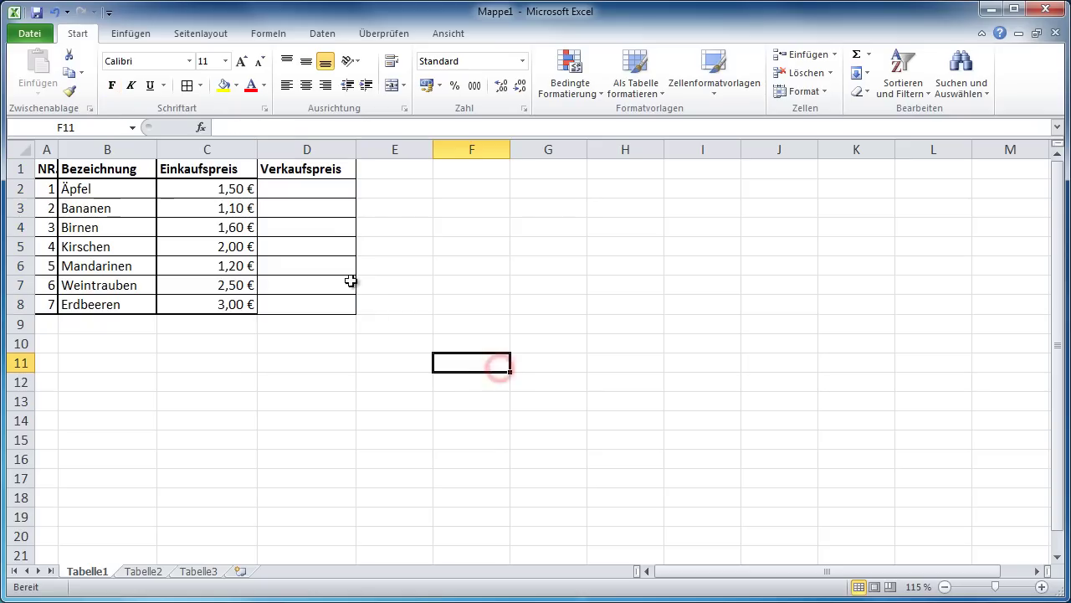
# Add thick outline borders around heading D1 and around D2:D8
pyautogui.click(302, 171)
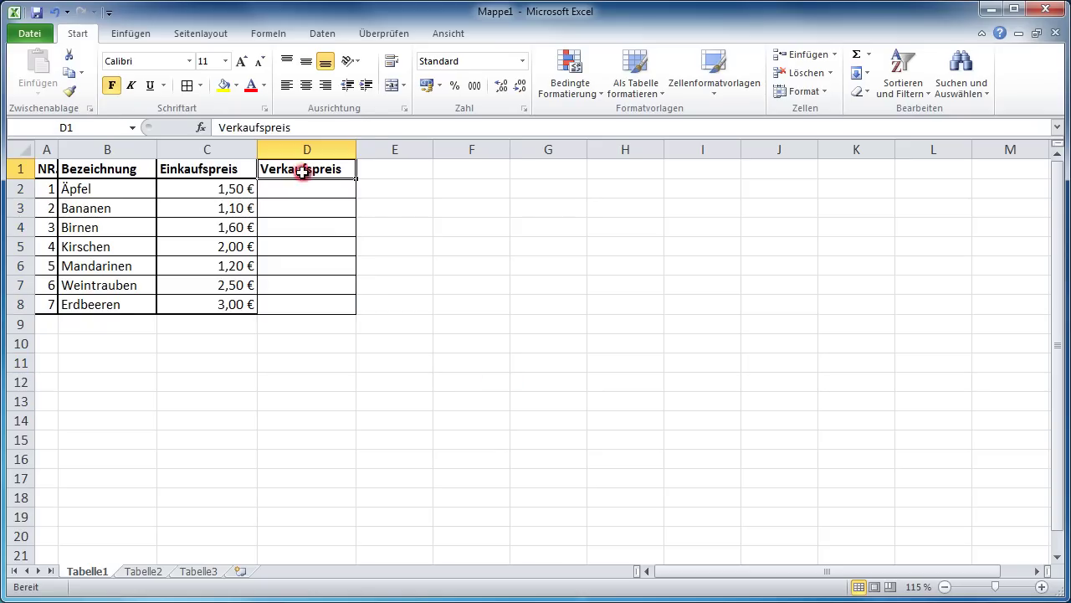
pyautogui.click(200, 85)
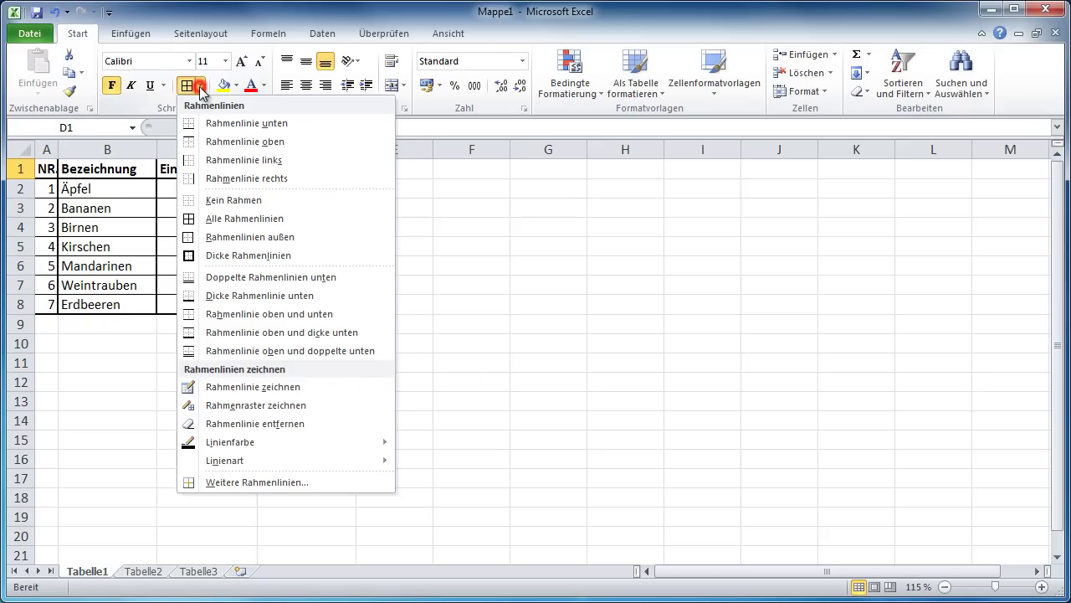
pyautogui.click(223, 262)
pyautogui.moveTo(306, 193); pyautogui.dragTo(307, 303)
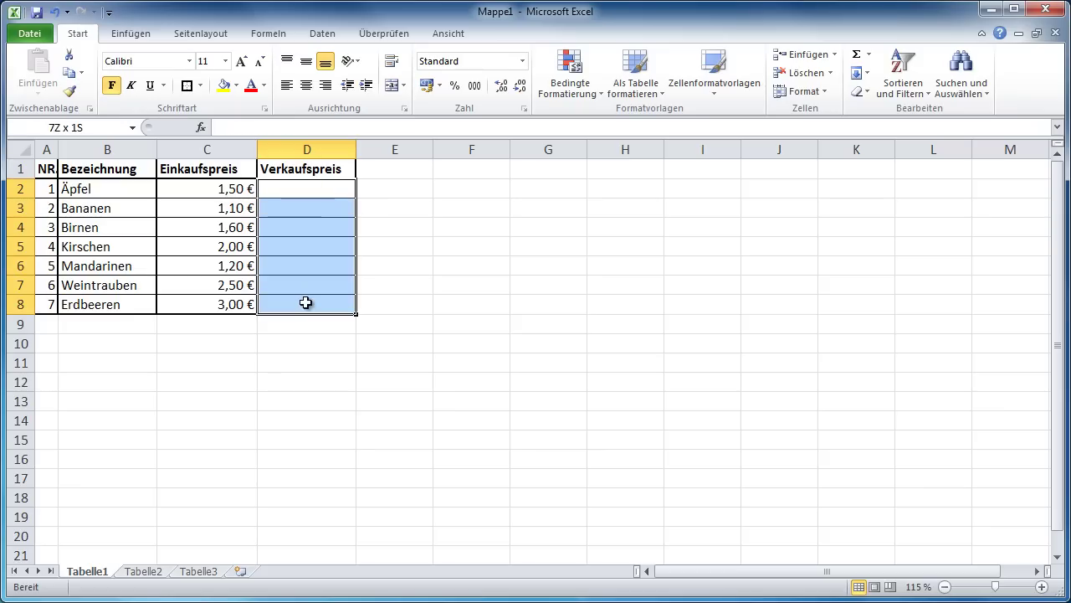
pyautogui.click(187, 86)
pyautogui.click(573, 360)
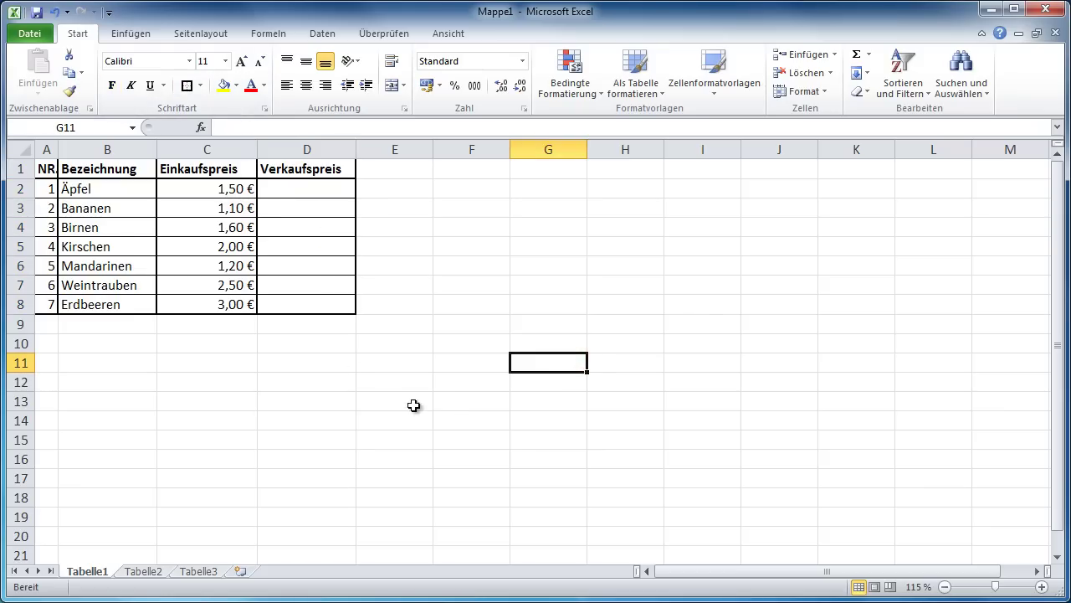
# Widen column E to 14,29 (105 pixels) beside the Verkaufspreis column
pyautogui.click(295, 190)
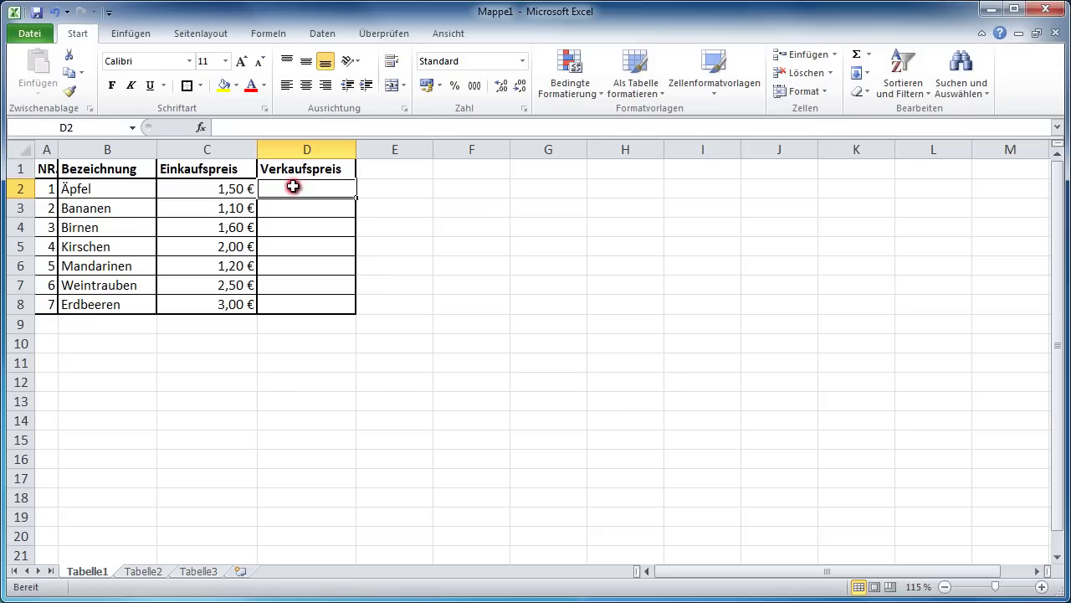
pyautogui.click(394, 272)
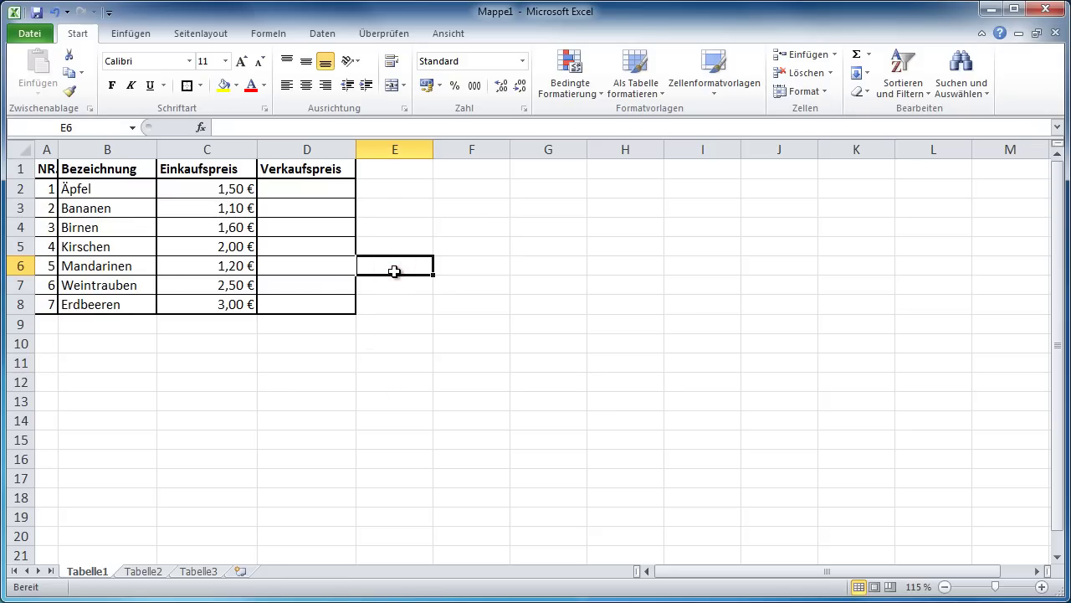
pyautogui.click(386, 174)
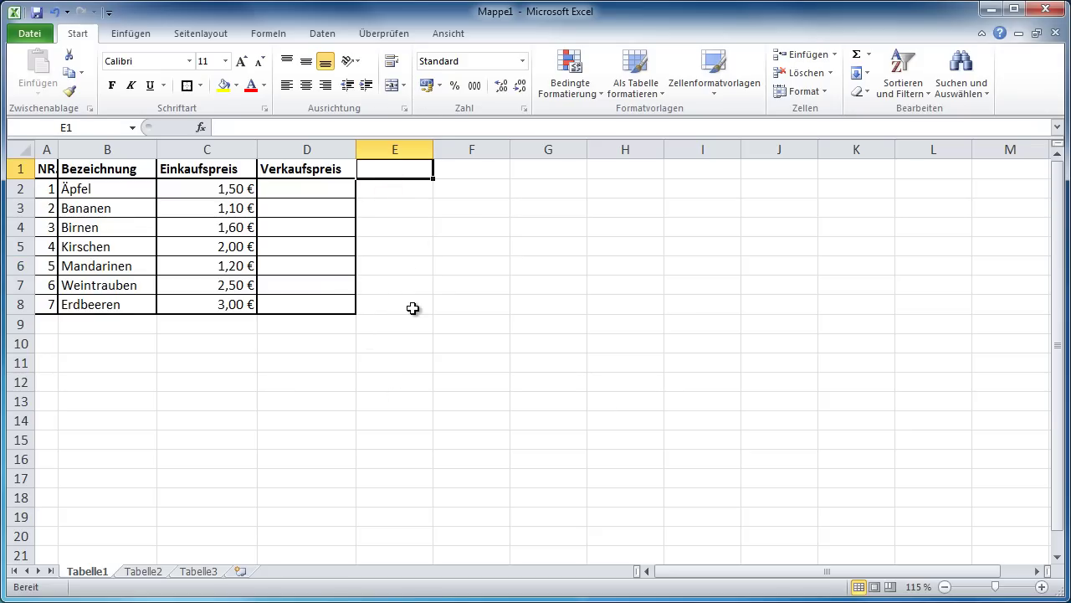
pyautogui.moveTo(438, 153); pyautogui.dragTo(455, 149)
pyautogui.click(411, 274)
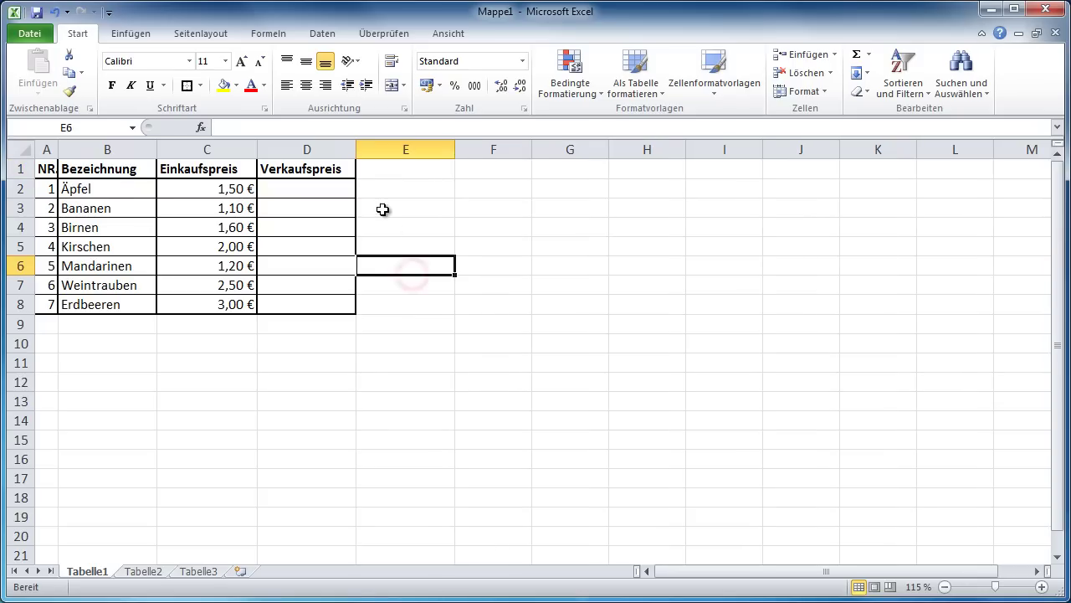
pyautogui.click(386, 171)
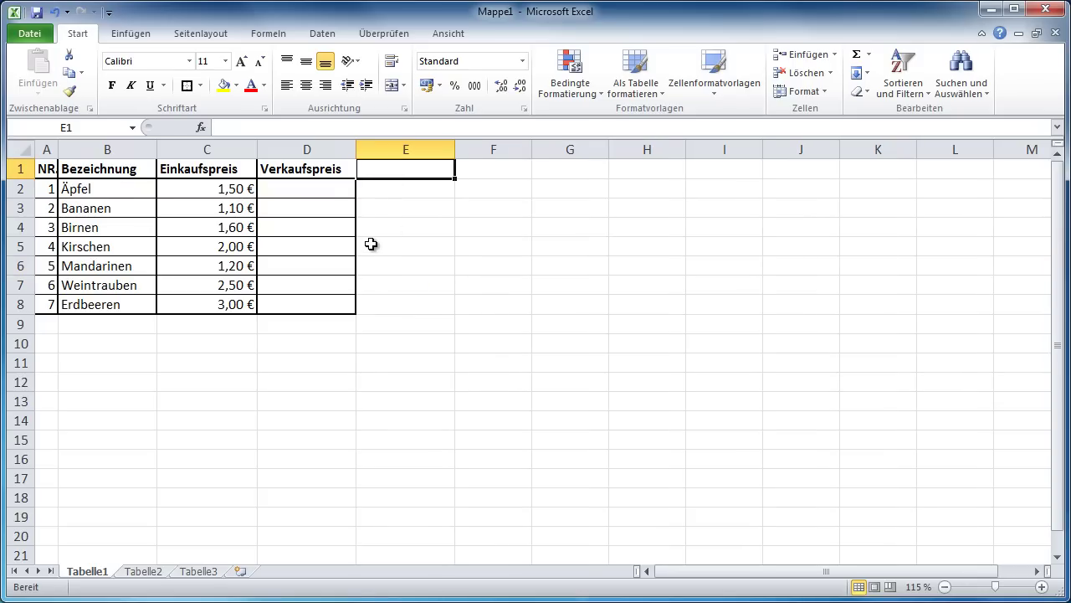
pyautogui.click(293, 170)
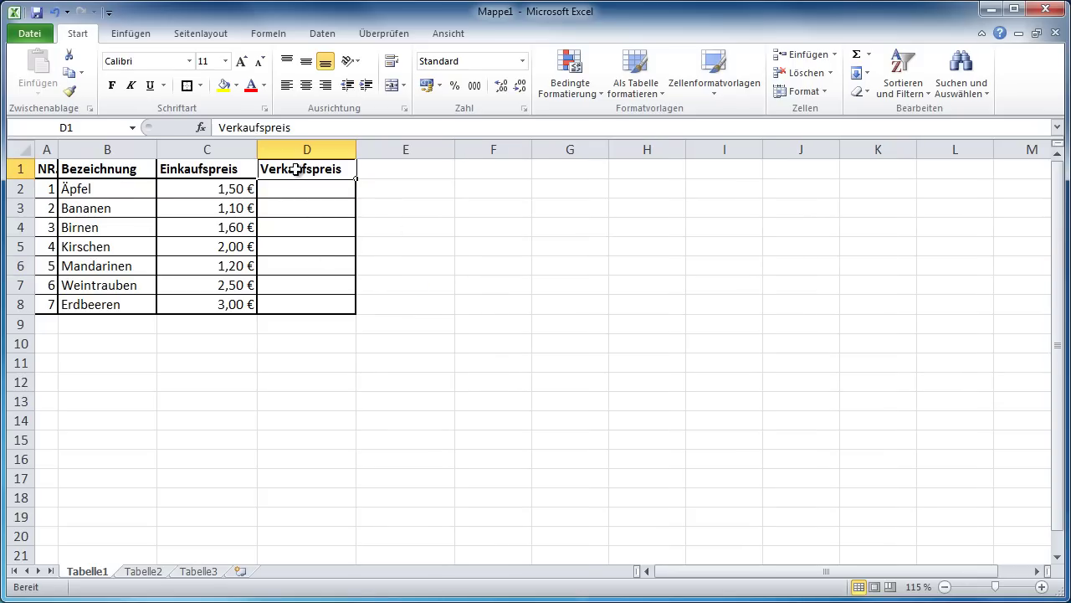
pyautogui.click(458, 226)
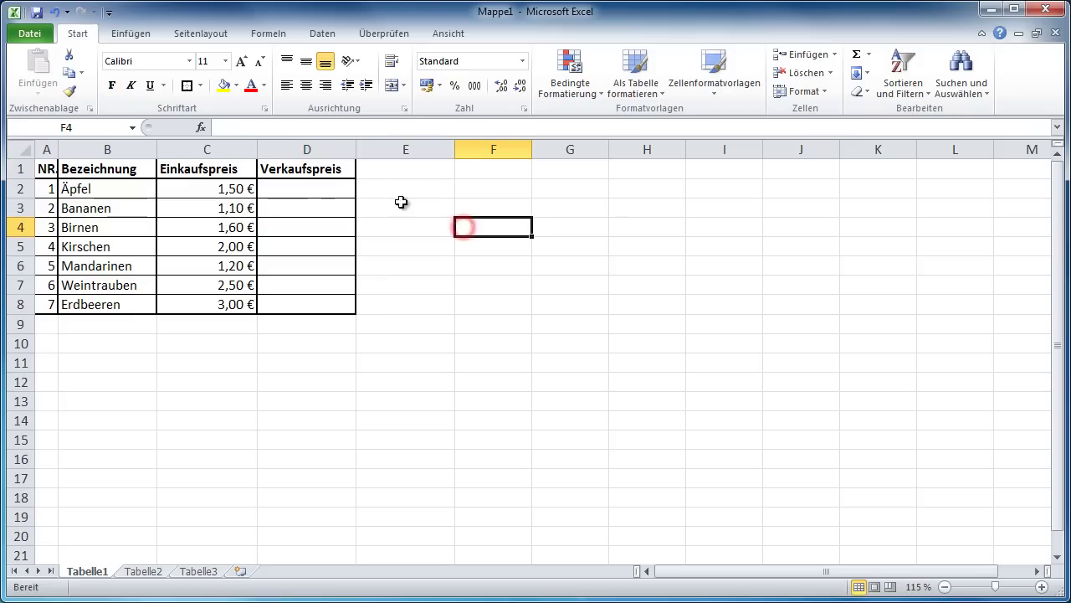
pyautogui.click(310, 170)
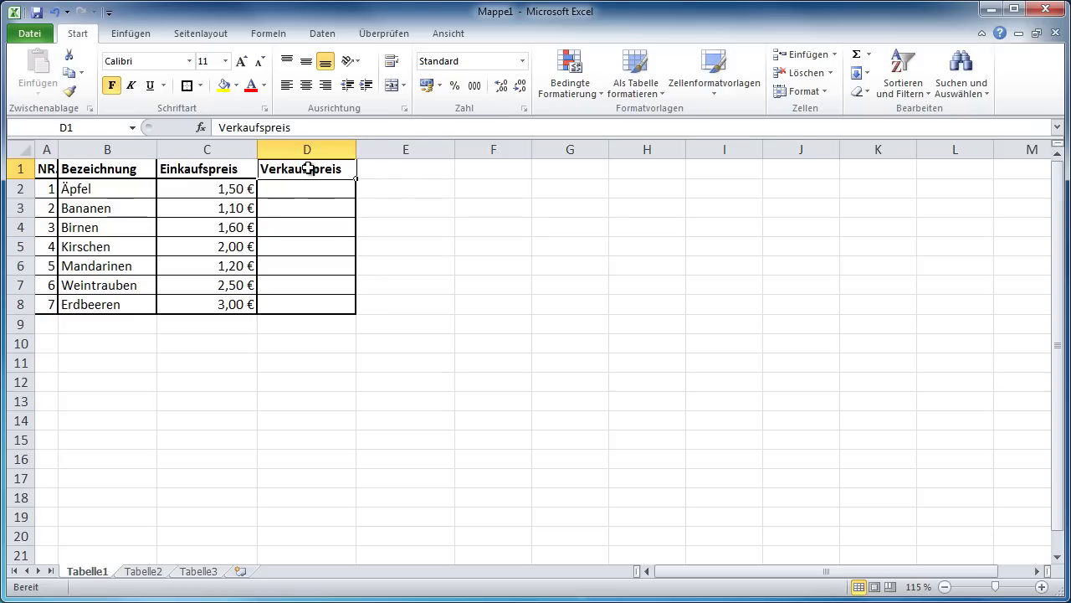
# Copy the bordered Verkaufspreis column D1:D8 into E1:E8
pyautogui.moveTo(309, 170); pyautogui.dragTo(297, 302)
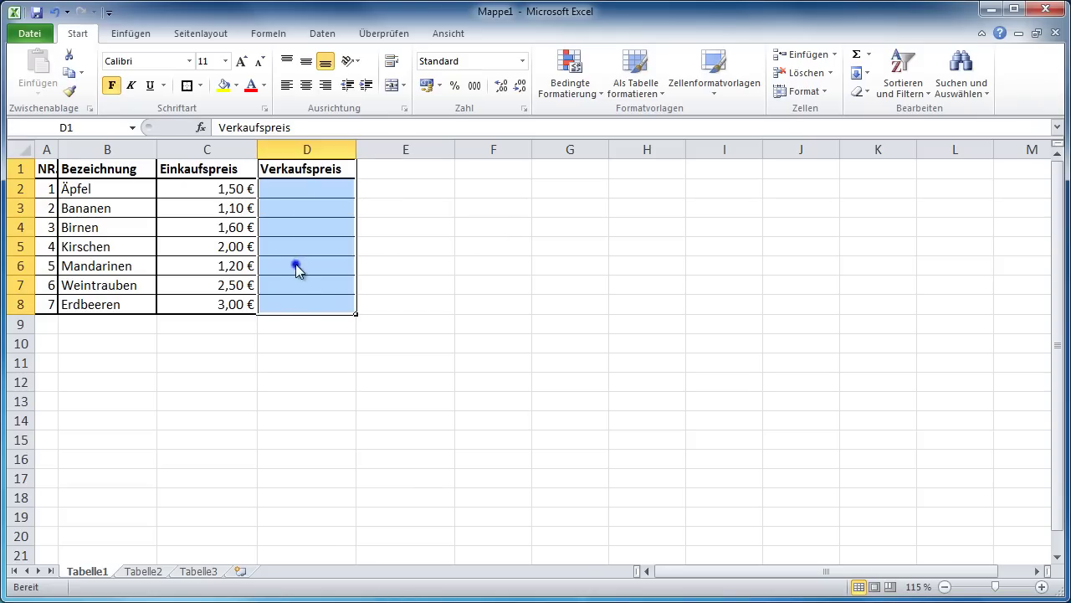
pyautogui.rightClick(297, 266)
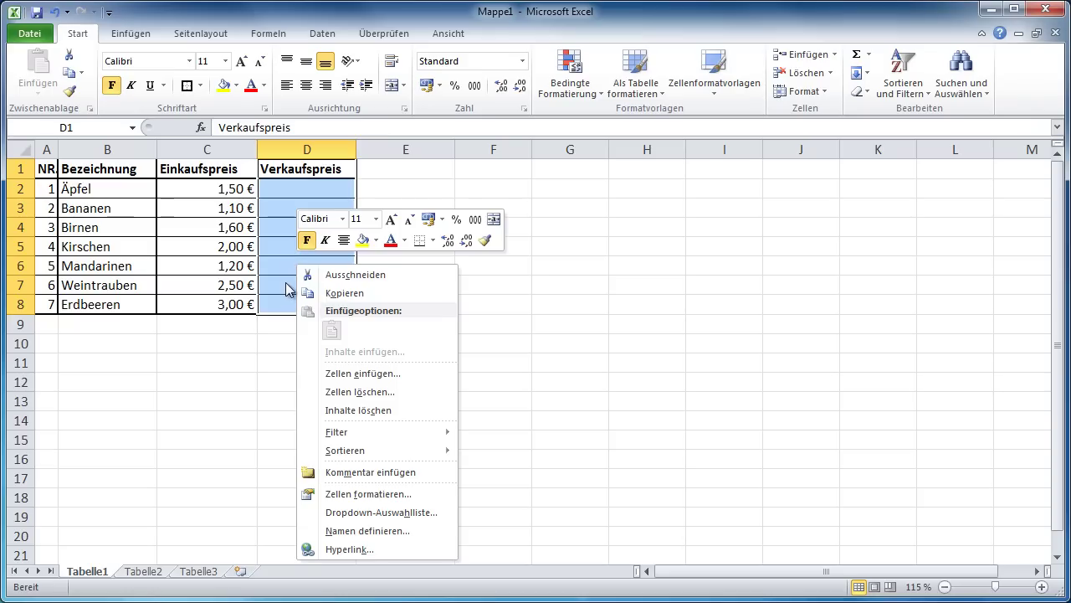
pyautogui.click(373, 294)
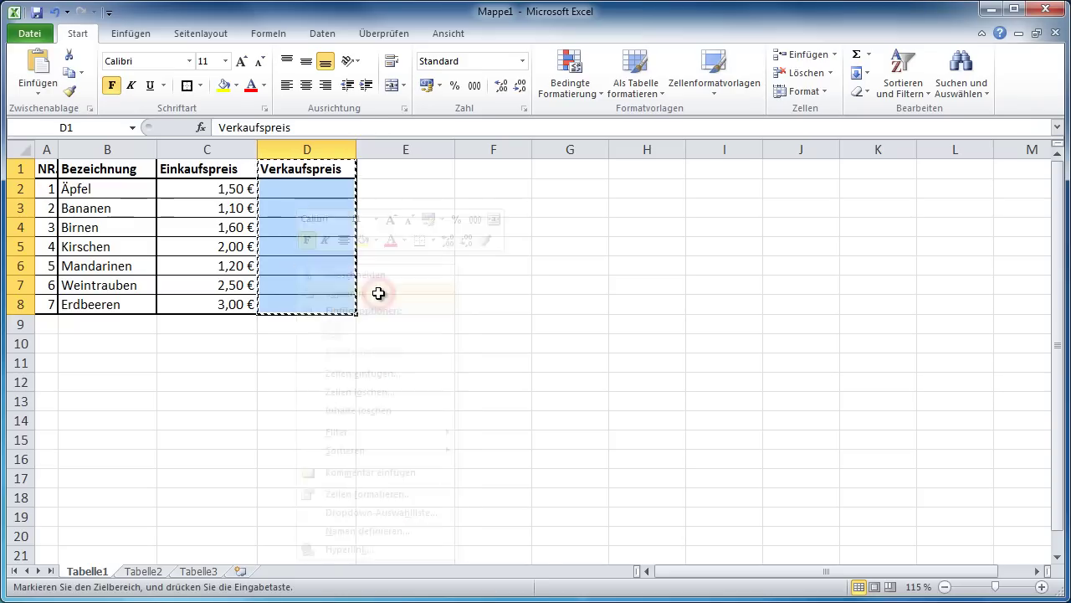
pyautogui.click(401, 167)
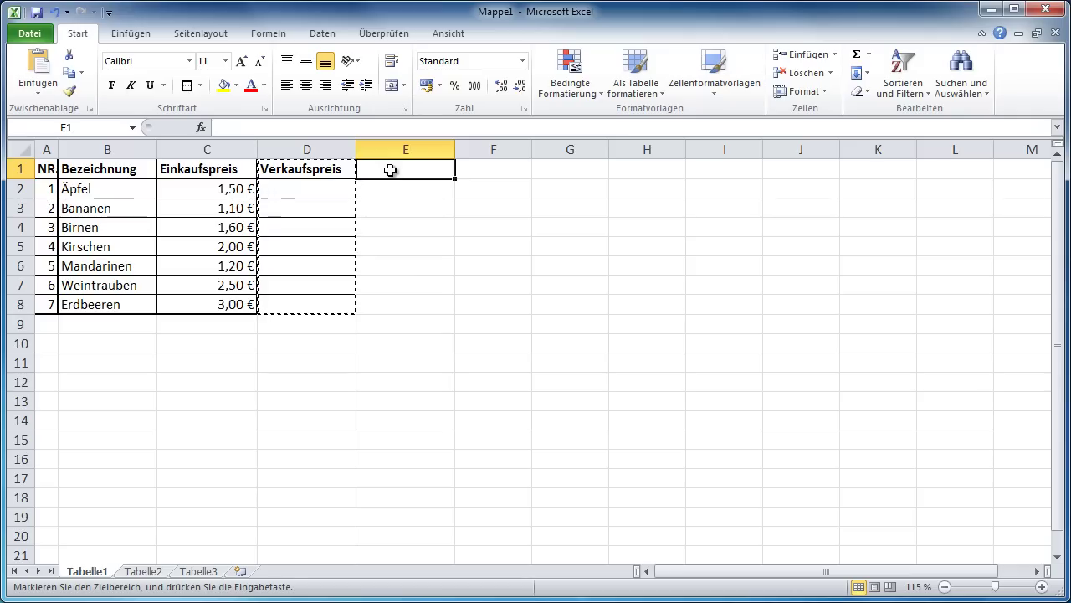
pyautogui.rightClick(390, 169)
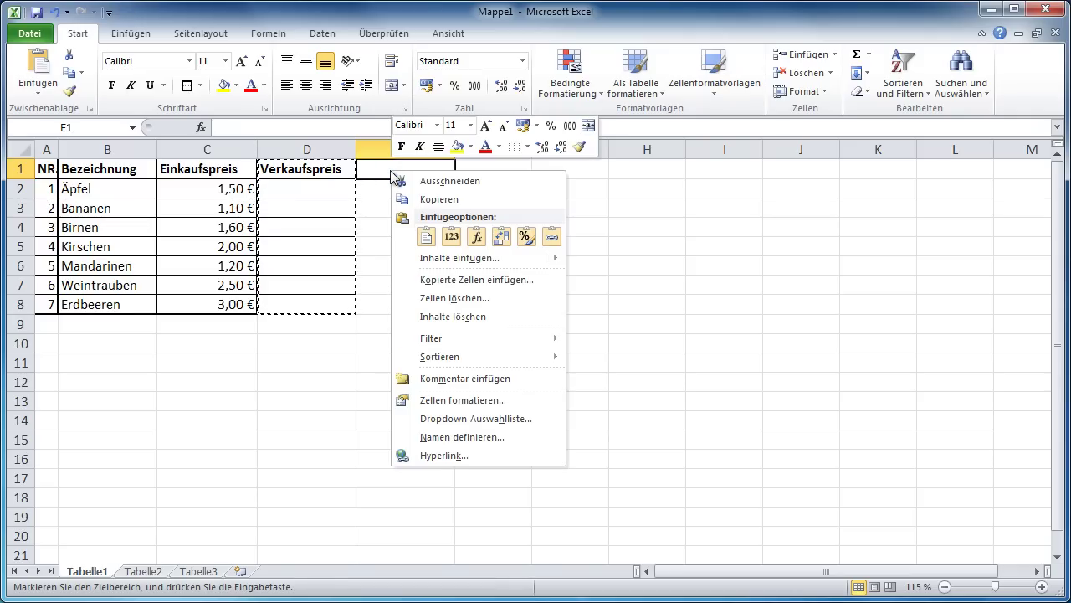
pyautogui.click(428, 238)
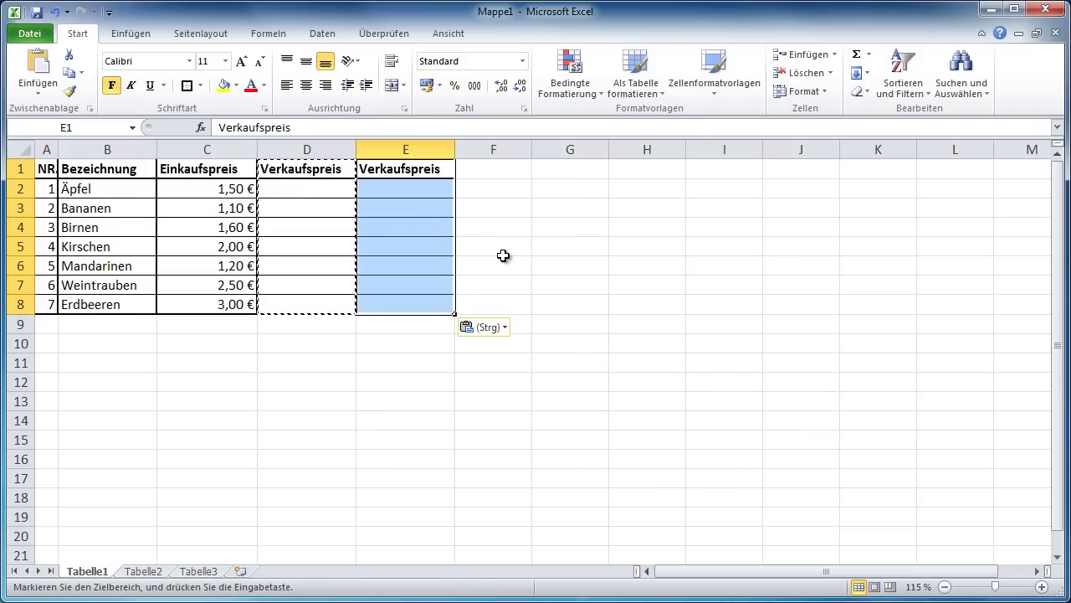
pyautogui.click(505, 251)
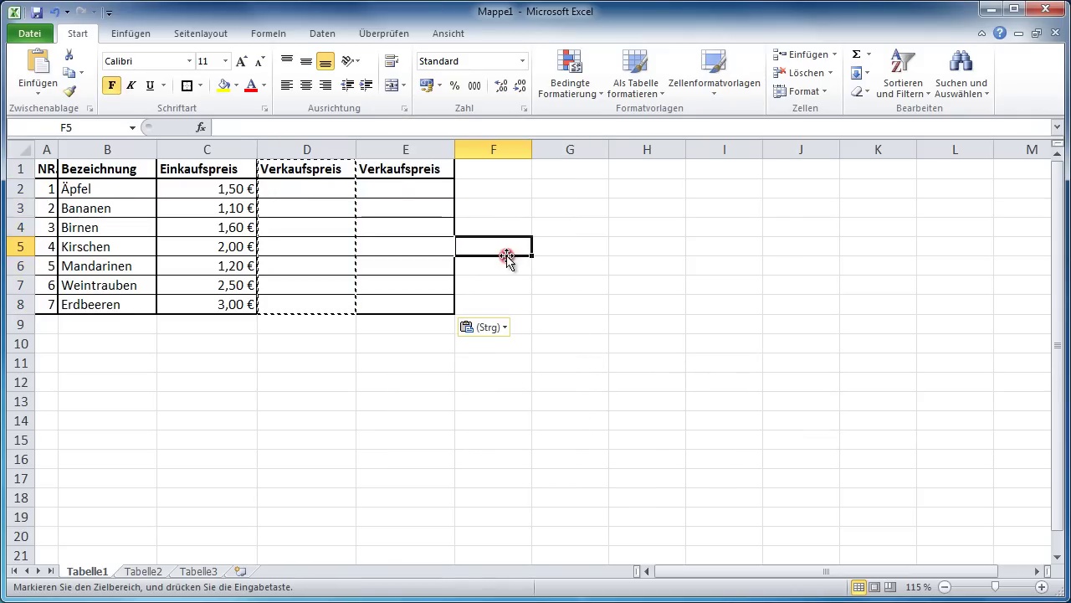
# Replace the copied heading in E1 with Gewinn
pyautogui.click(412, 170)
pyautogui.doubleClick(412, 170)
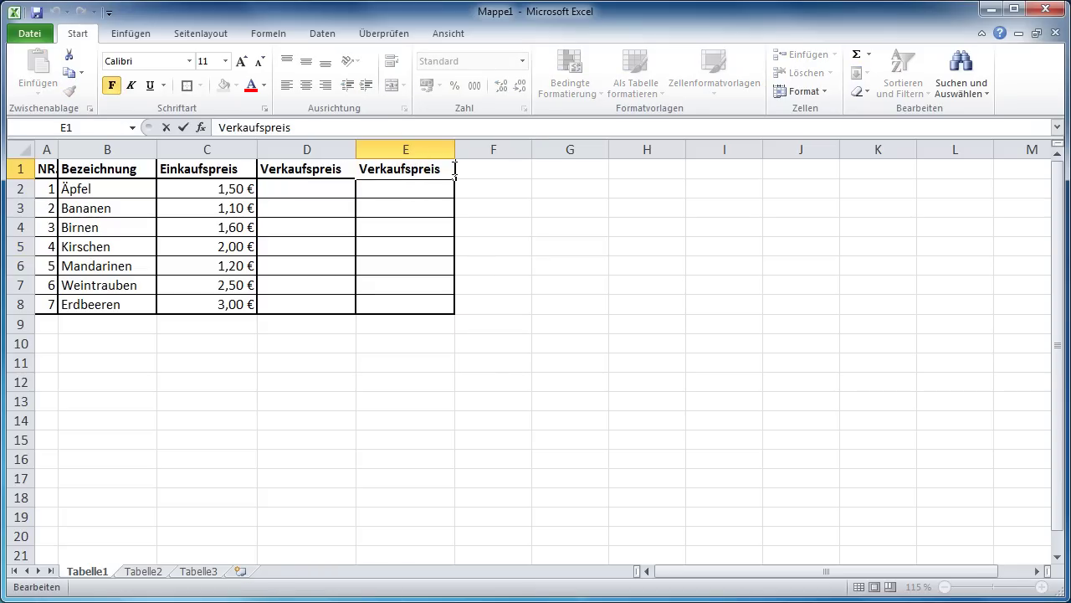
pyautogui.moveTo(455, 170); pyautogui.dragTo(367, 171)
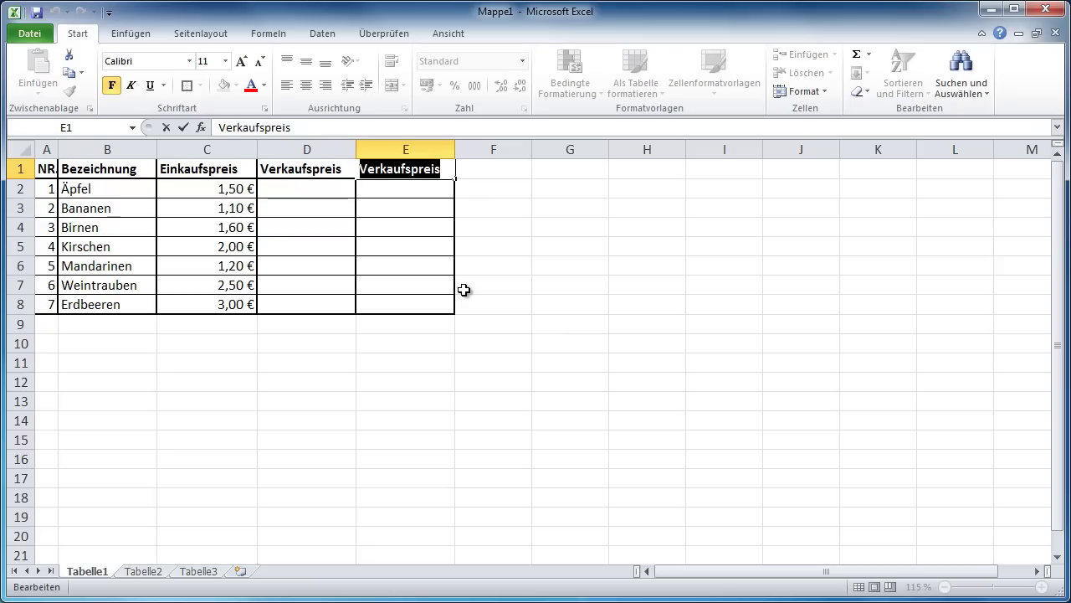
pyautogui.write('Gewinn')
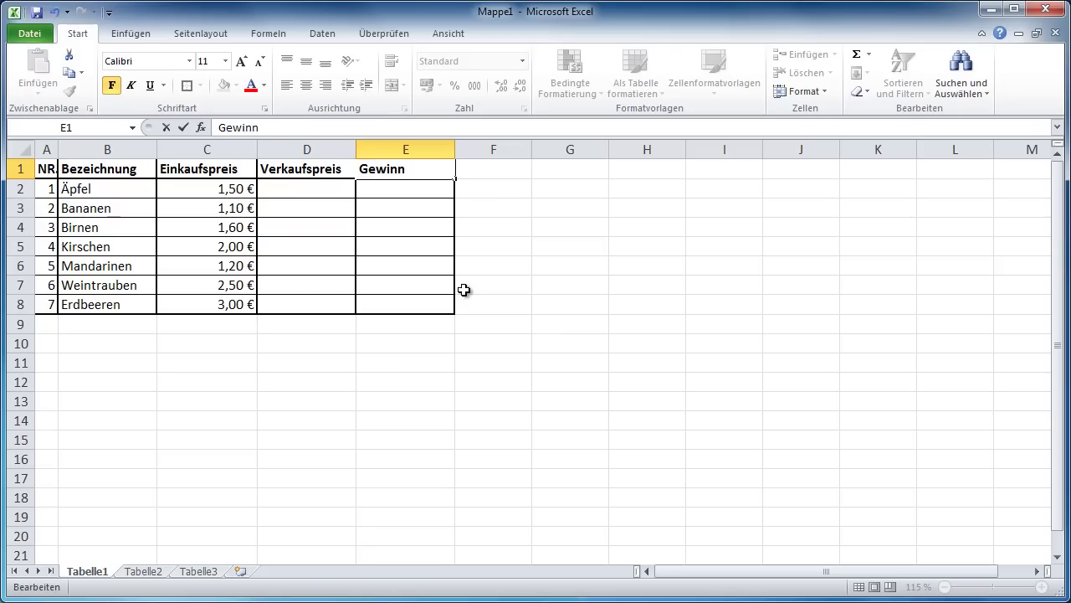
pyautogui.press('Return')
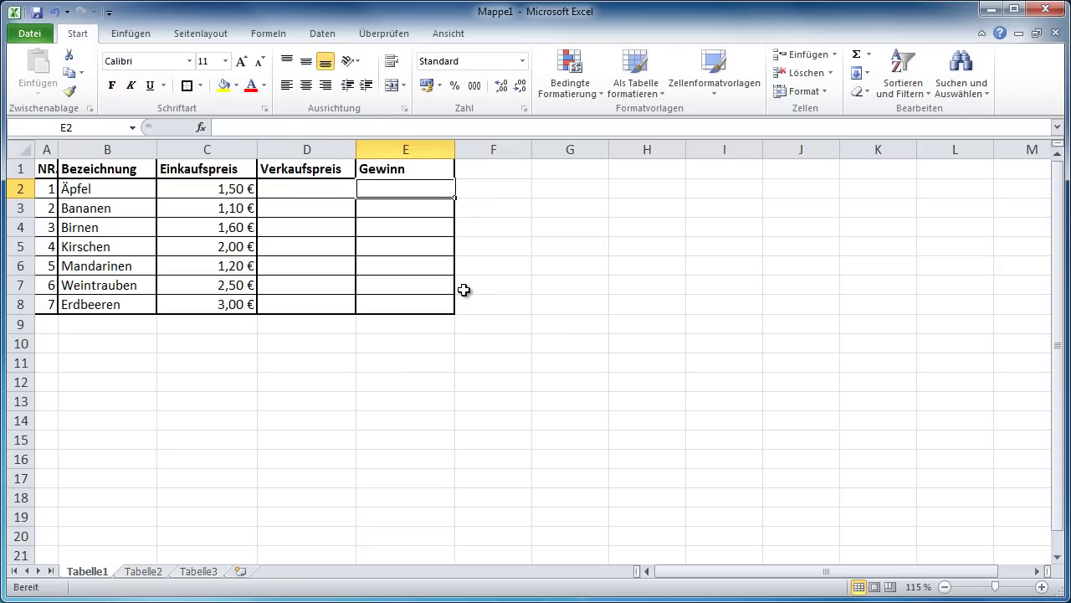
pyautogui.click(647, 363)
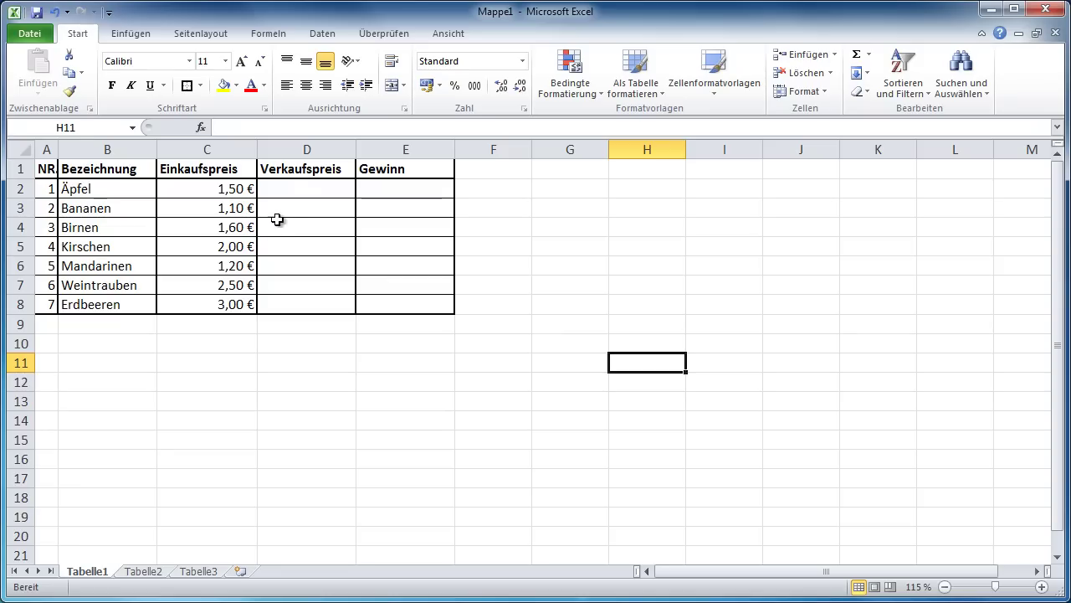
# Format cells D2:E8 as Währung with 2 decimal places and the € symbol
pyautogui.moveTo(290, 189); pyautogui.dragTo(392, 304)
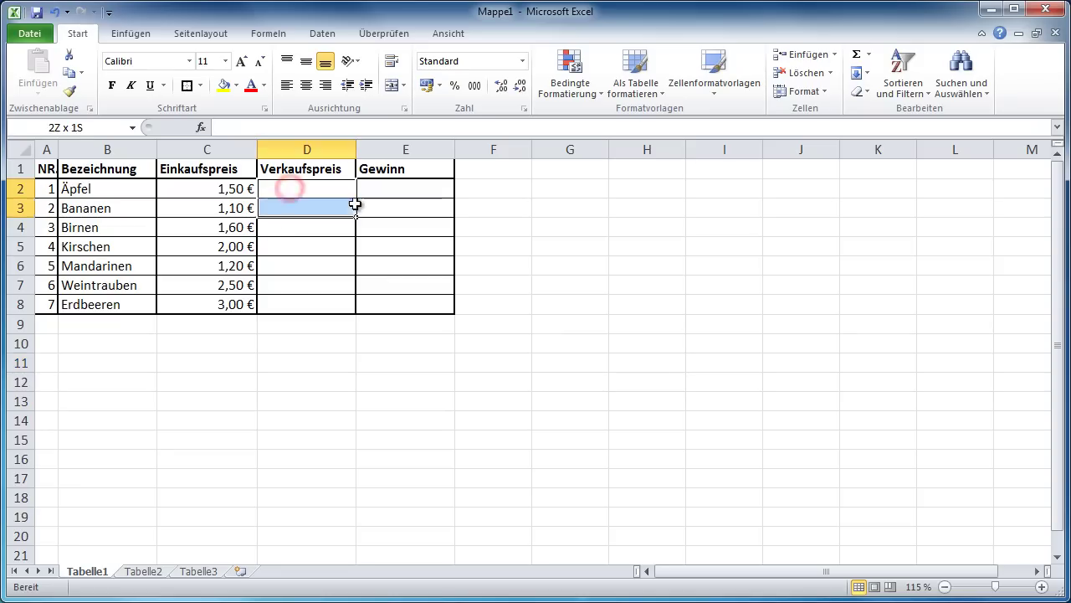
pyautogui.rightClick(387, 223)
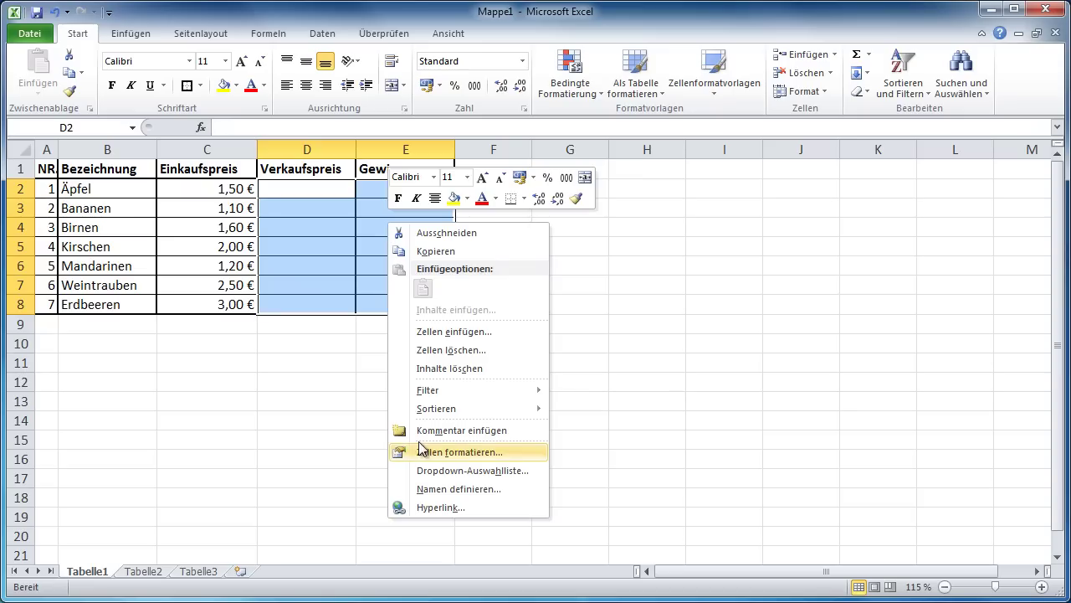
pyautogui.moveTo(424, 410)
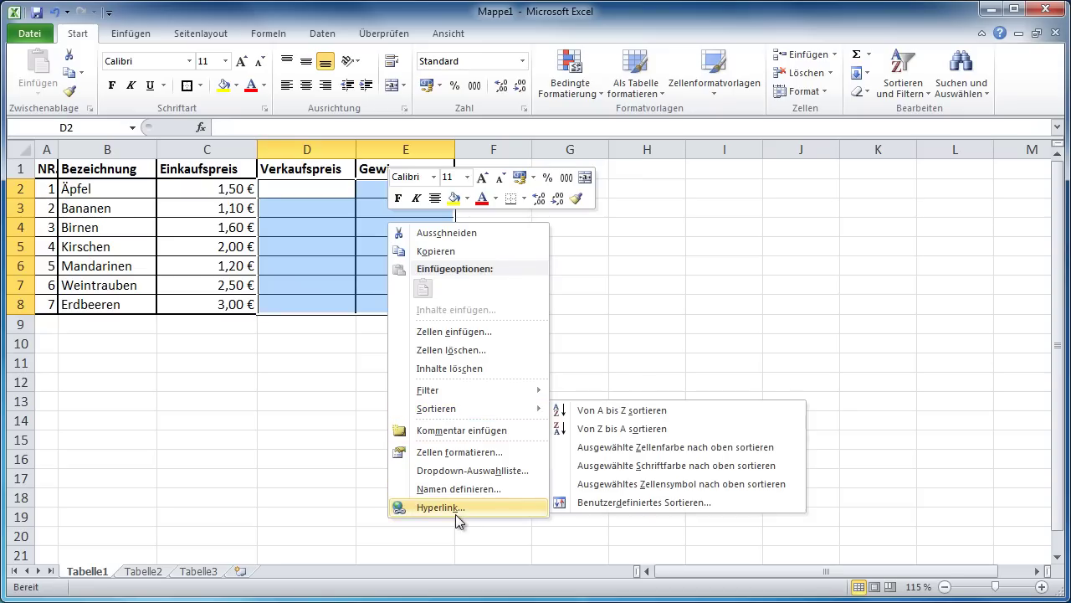
pyautogui.click(308, 189)
pyautogui.moveTo(308, 189); pyautogui.dragTo(427, 301)
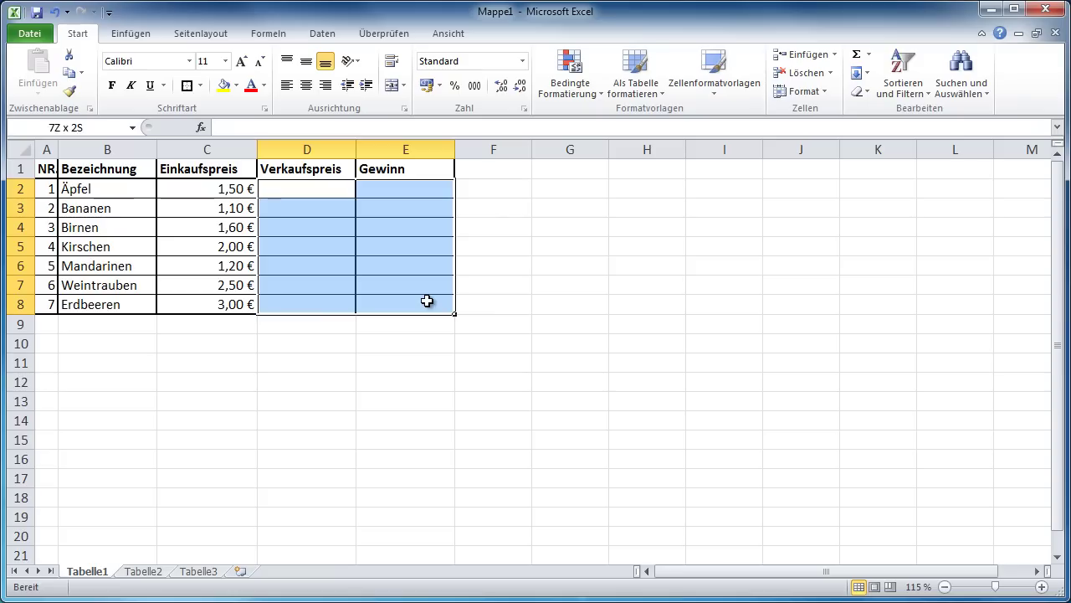
pyautogui.rightClick(402, 245)
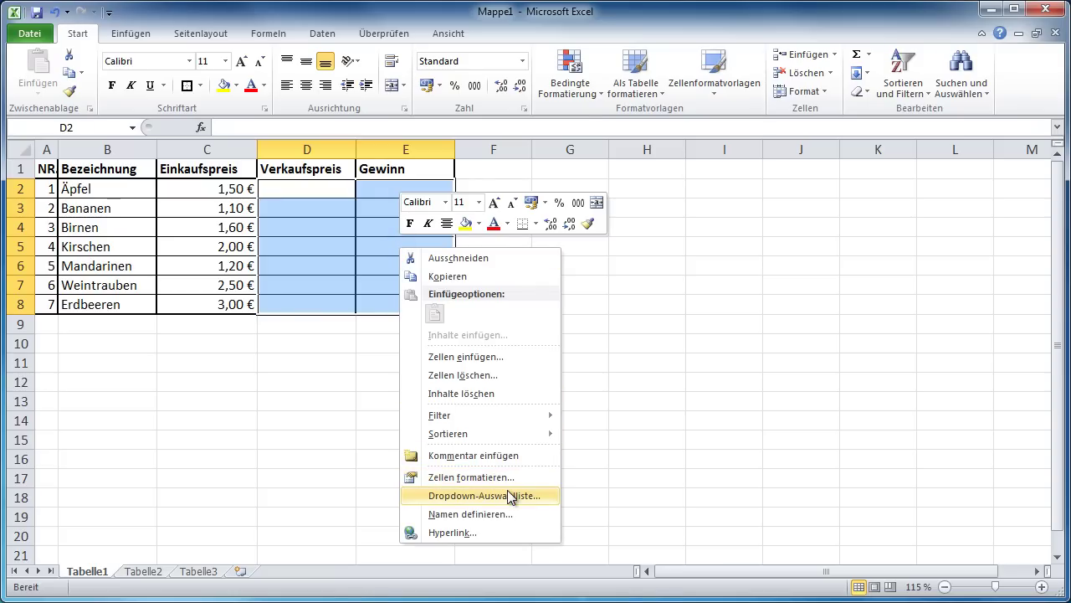
pyautogui.click(499, 477)
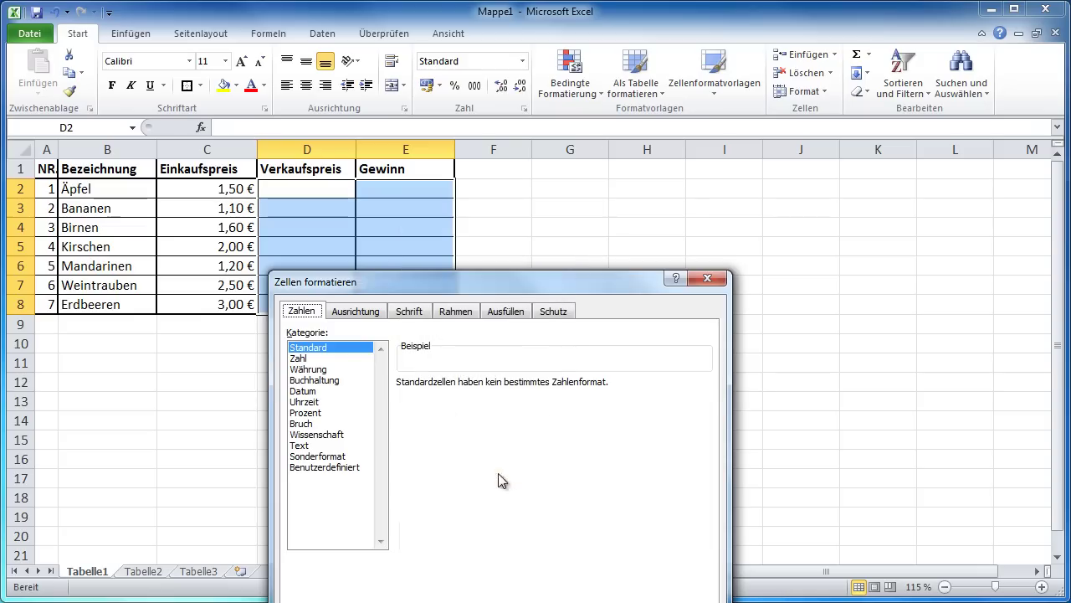
pyautogui.click(330, 368)
pyautogui.moveTo(503, 282); pyautogui.dragTo(506, 183)
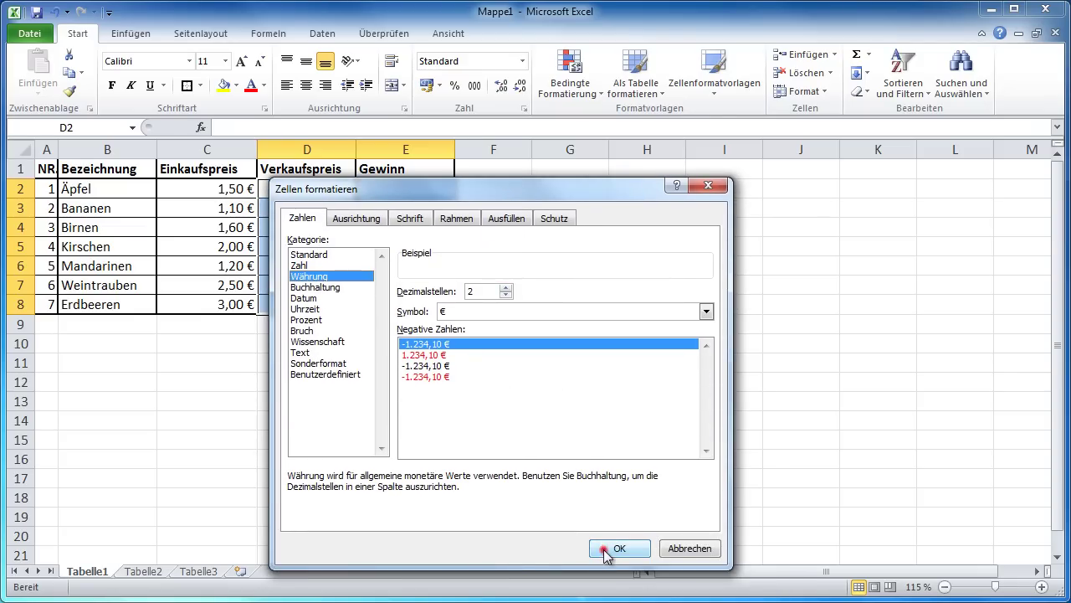
pyautogui.click(607, 550)
pyautogui.click(301, 189)
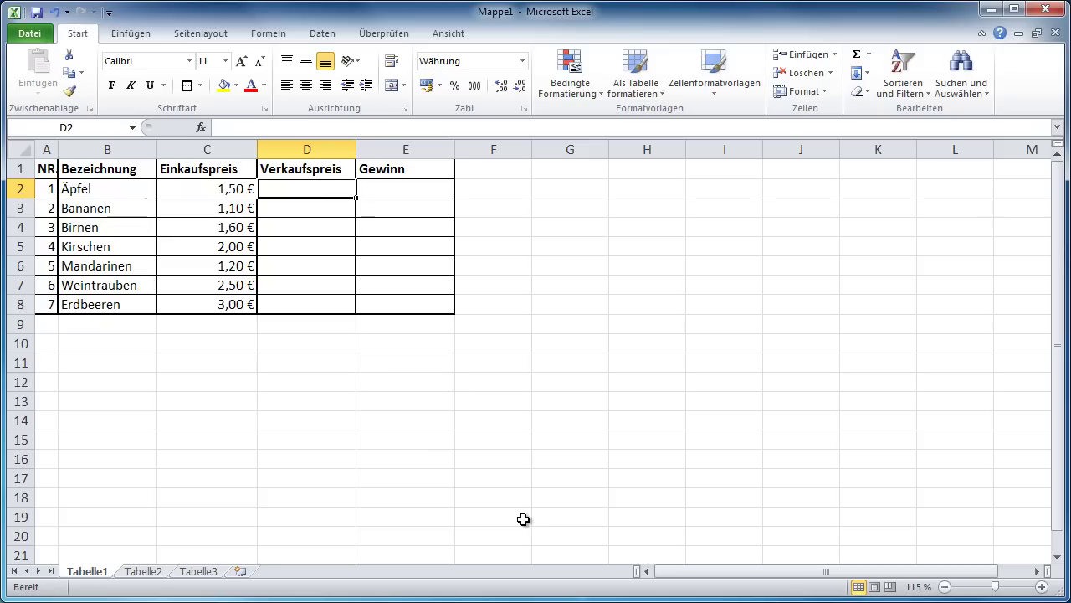
# Enter 2,00 € for Äpfel and 1,90 € for Bananen, fixing D3's misread date value
pyautogui.doubleClick(304, 188)
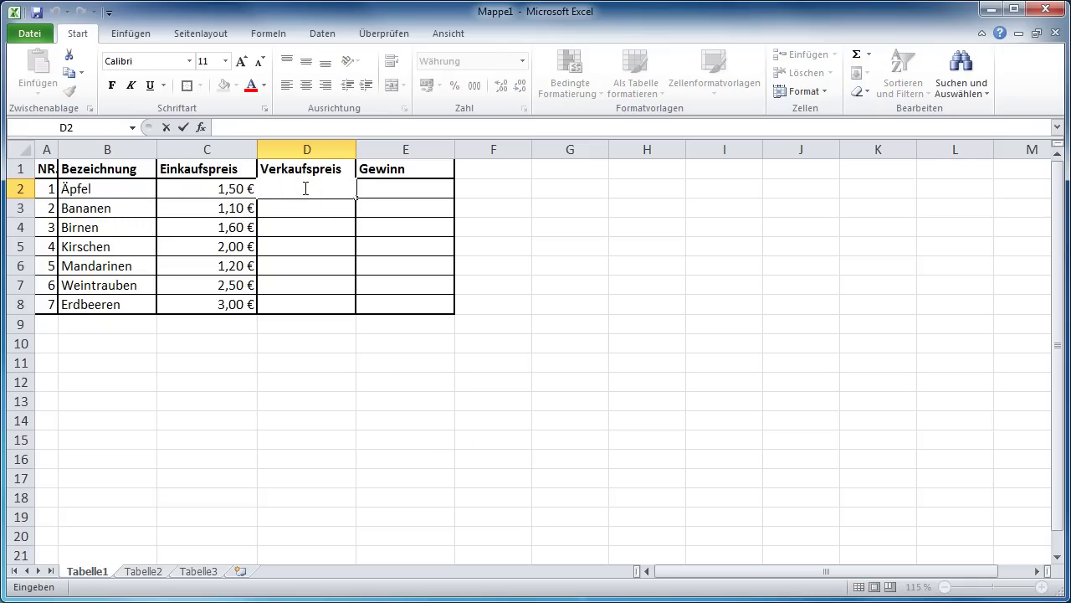
pyautogui.write('2,00')
pyautogui.press('Return')
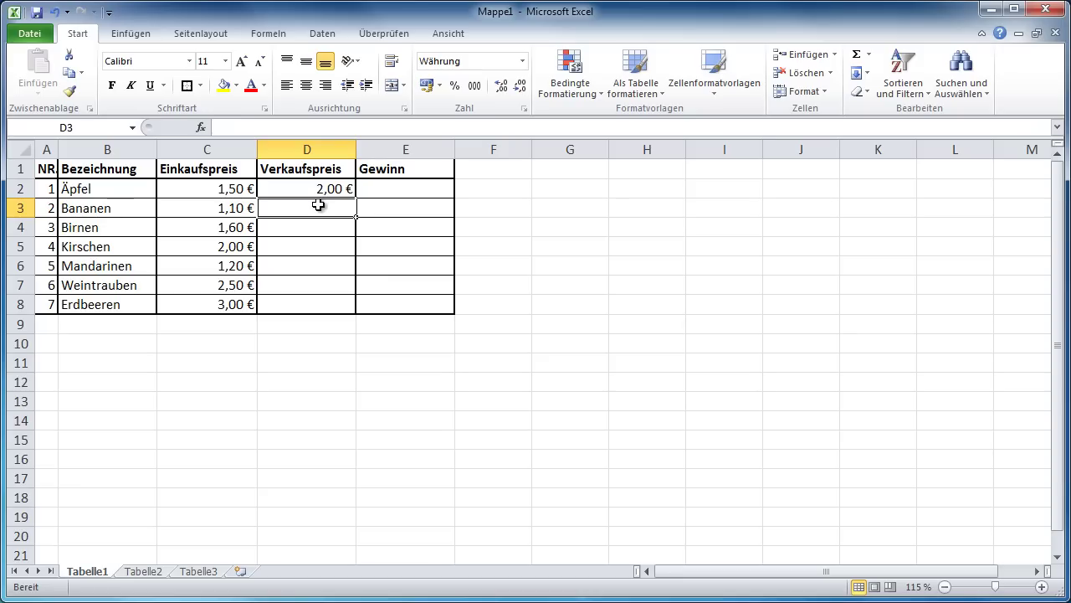
pyautogui.write('1')
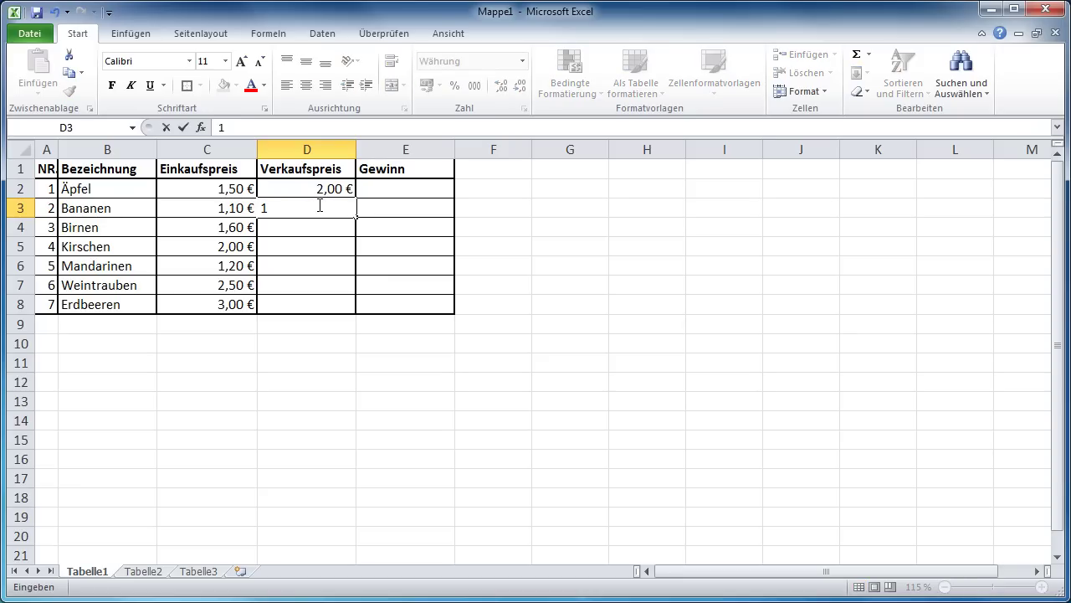
pyautogui.press('Left')
pyautogui.press('Left')
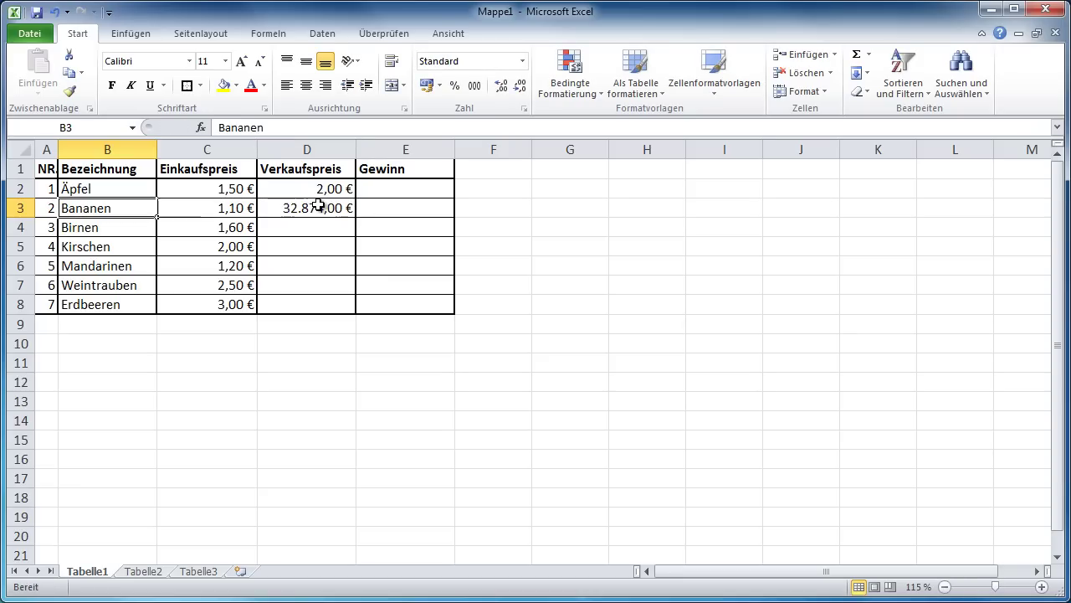
pyautogui.click(312, 207)
pyautogui.doubleClick(313, 208)
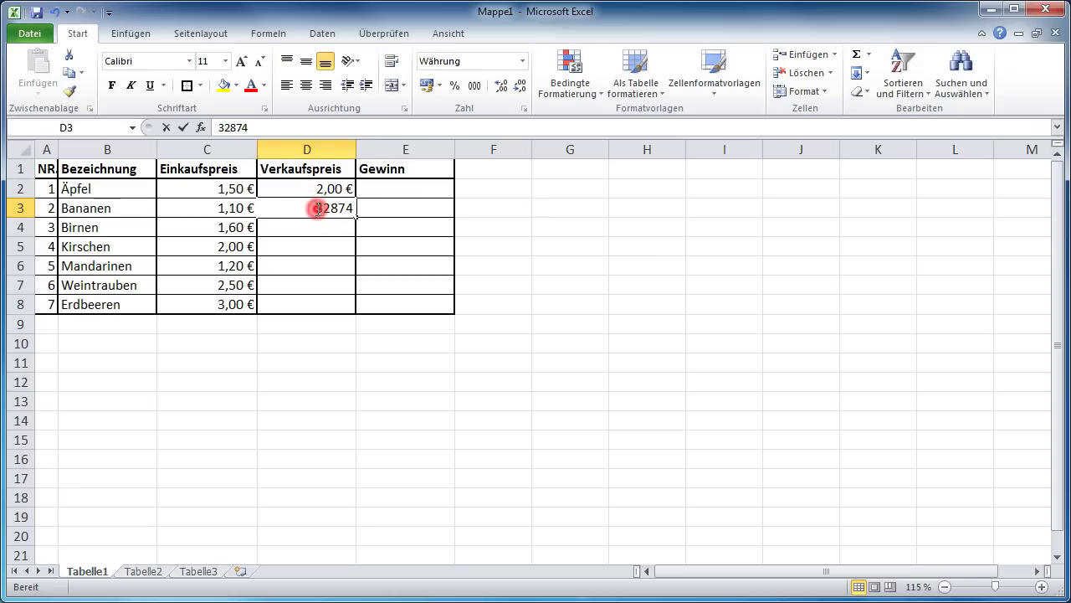
pyautogui.moveTo(301, 210); pyautogui.dragTo(376, 209)
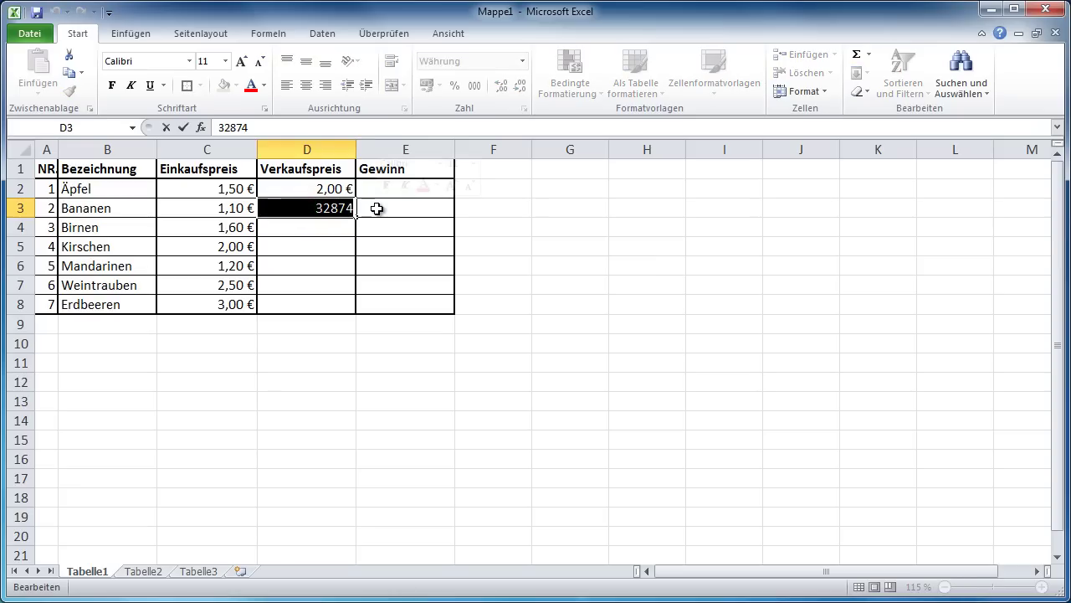
pyautogui.press('BackSpace')
pyautogui.click(311, 280)
pyautogui.click(313, 209)
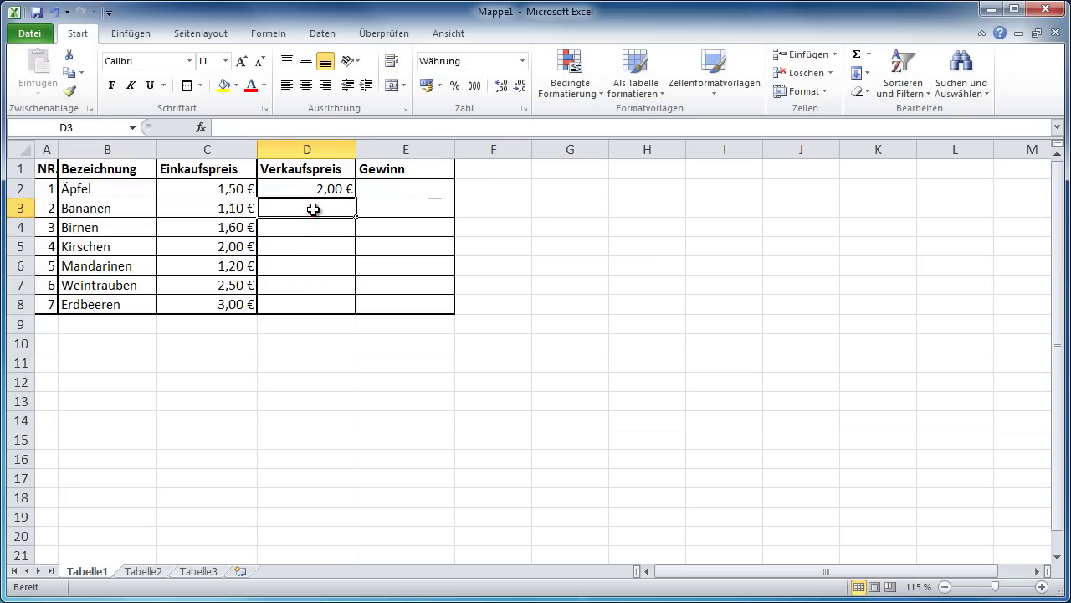
pyautogui.doubleClick(313, 209)
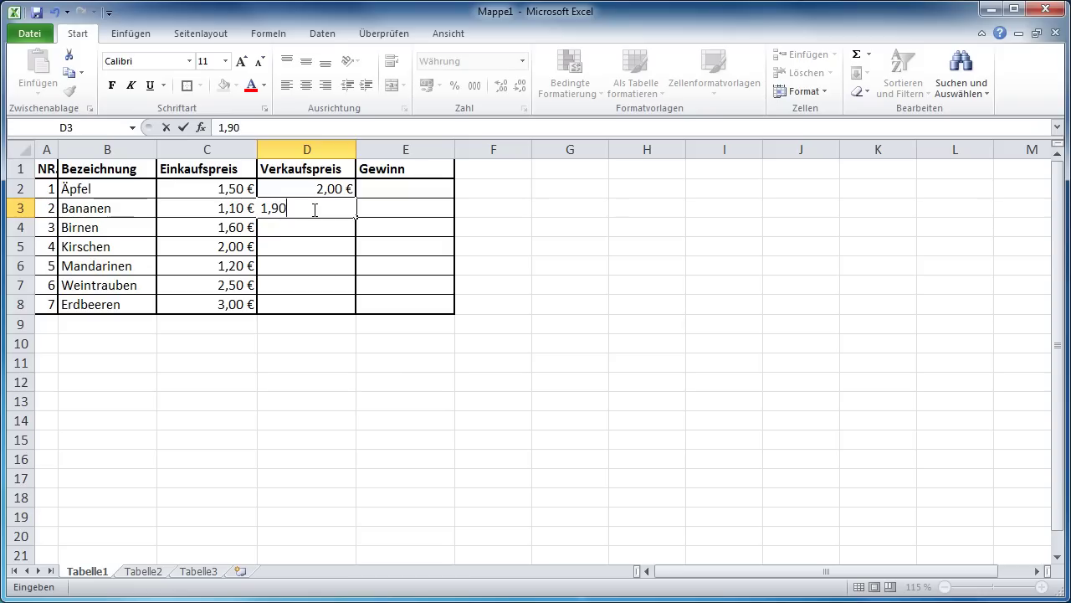
pyautogui.press('Return')
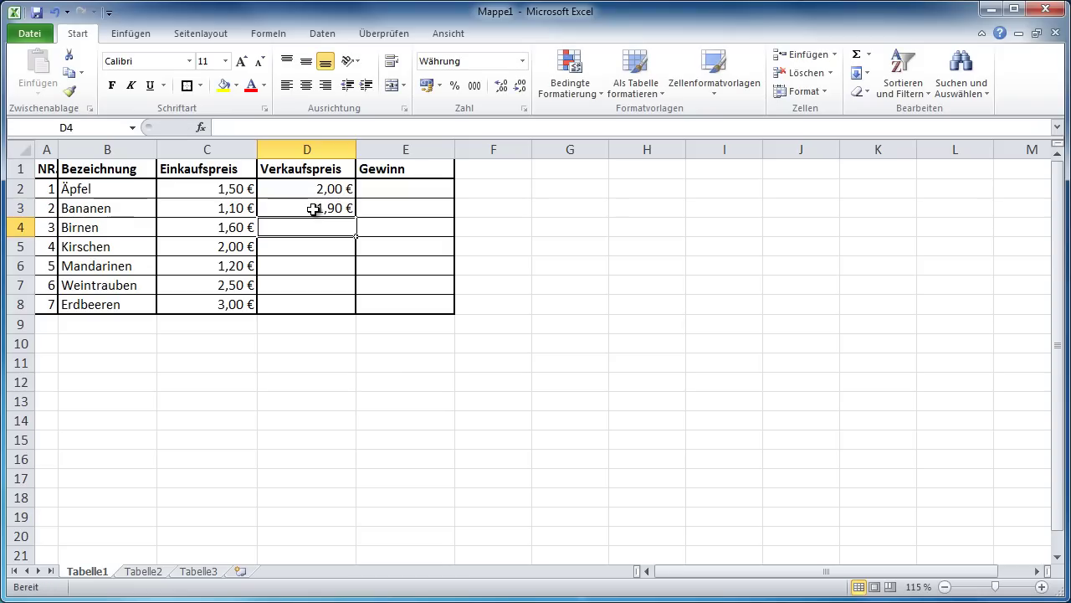
# Enter the remaining selling prices 1,80, 2,90, 3,00, 5,20 and 6,20 € in D4:D8
pyautogui.write('1,80')
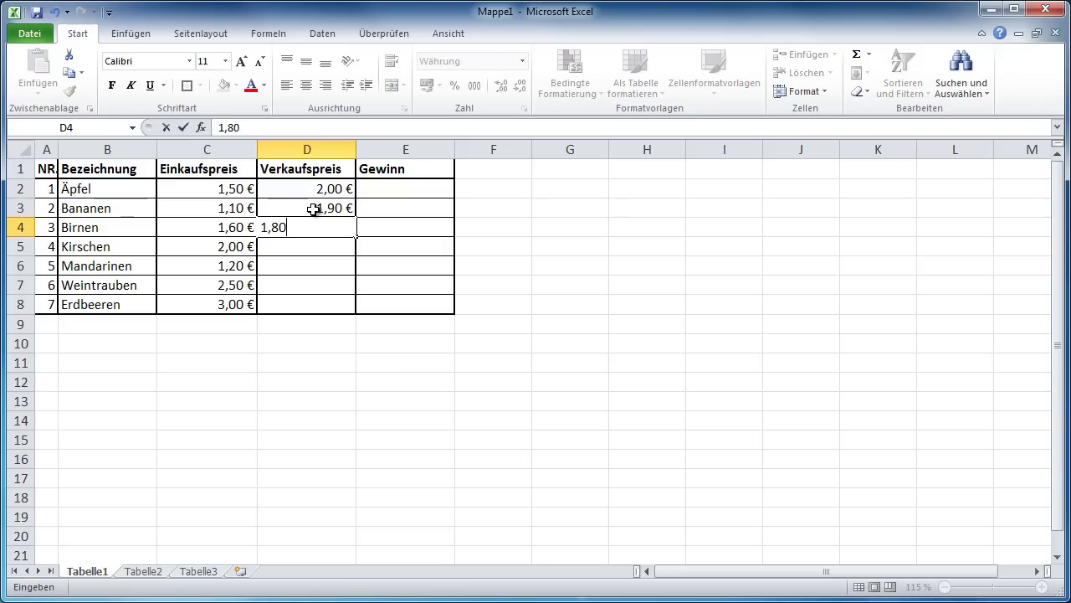
pyautogui.press('Return')
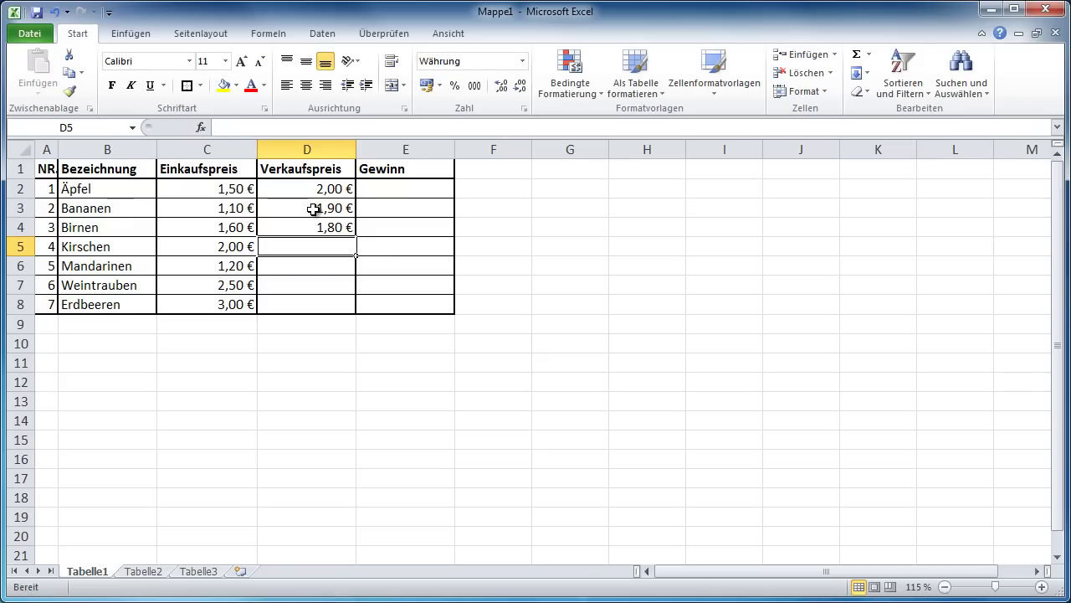
pyautogui.write('2,')
pyautogui.write('90')
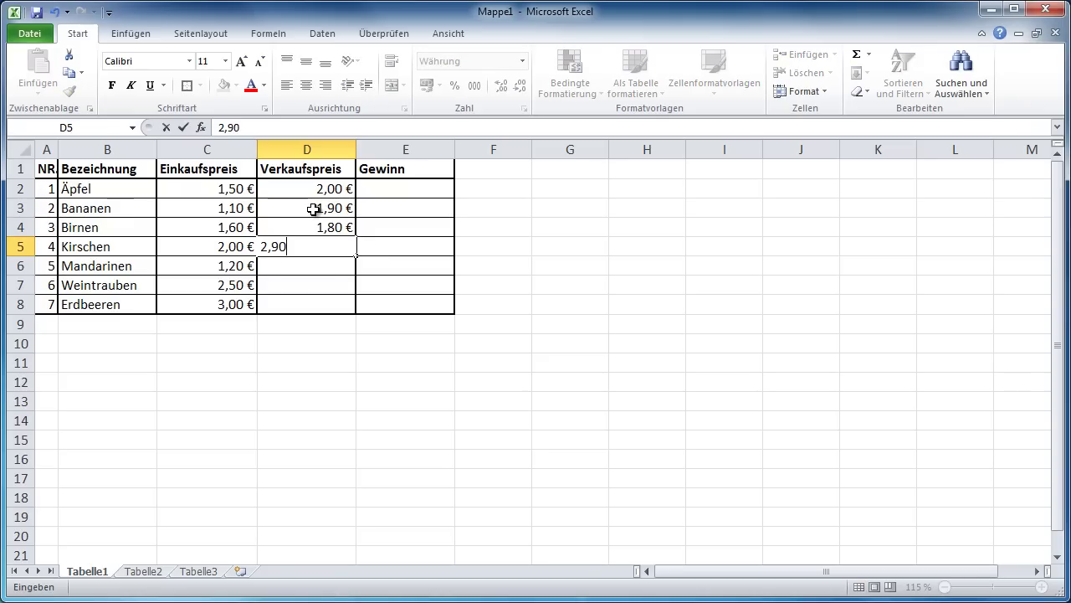
pyautogui.press('Return')
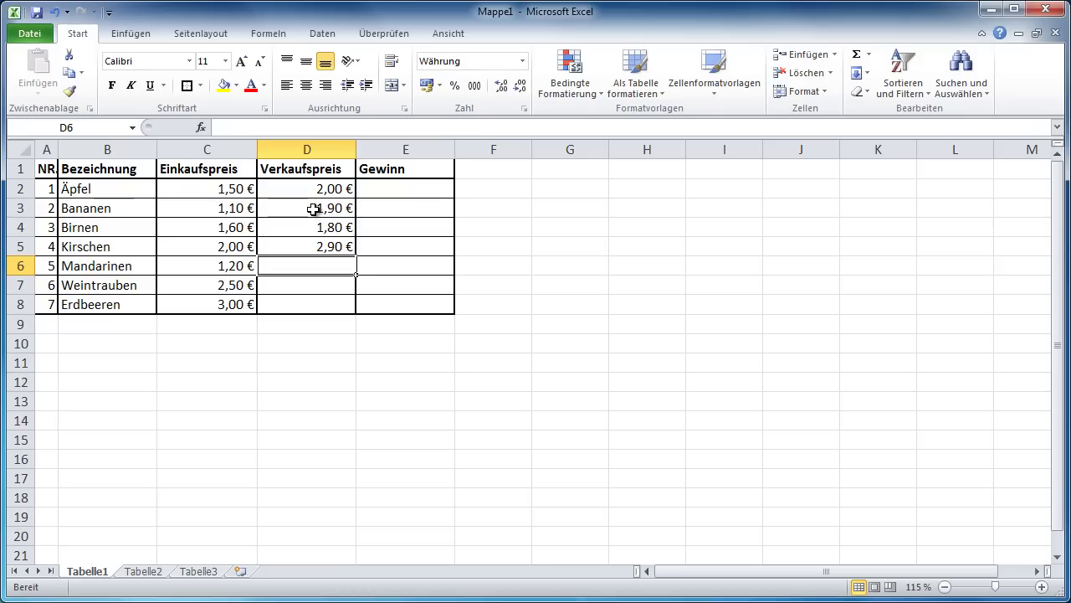
pyautogui.write('3')
pyautogui.press('Return')
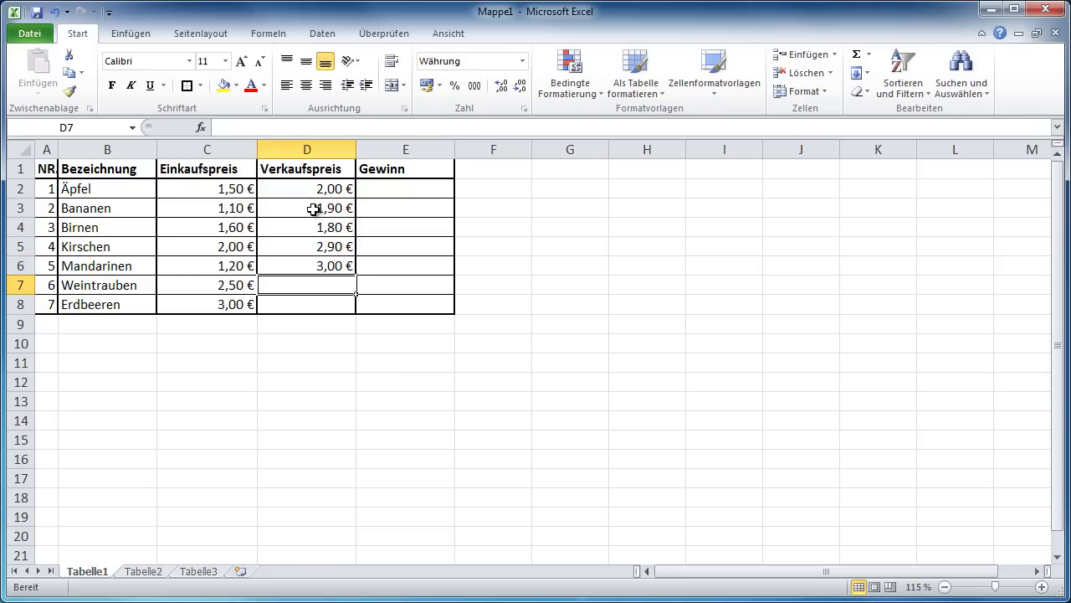
pyautogui.write('5')
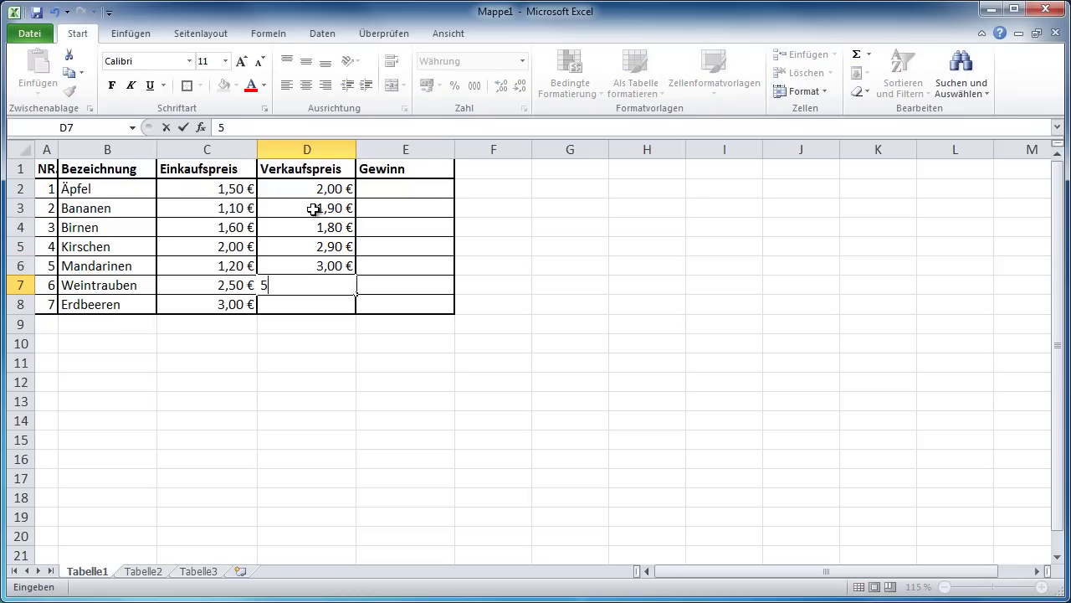
pyautogui.write(',20')
pyautogui.press('Return')
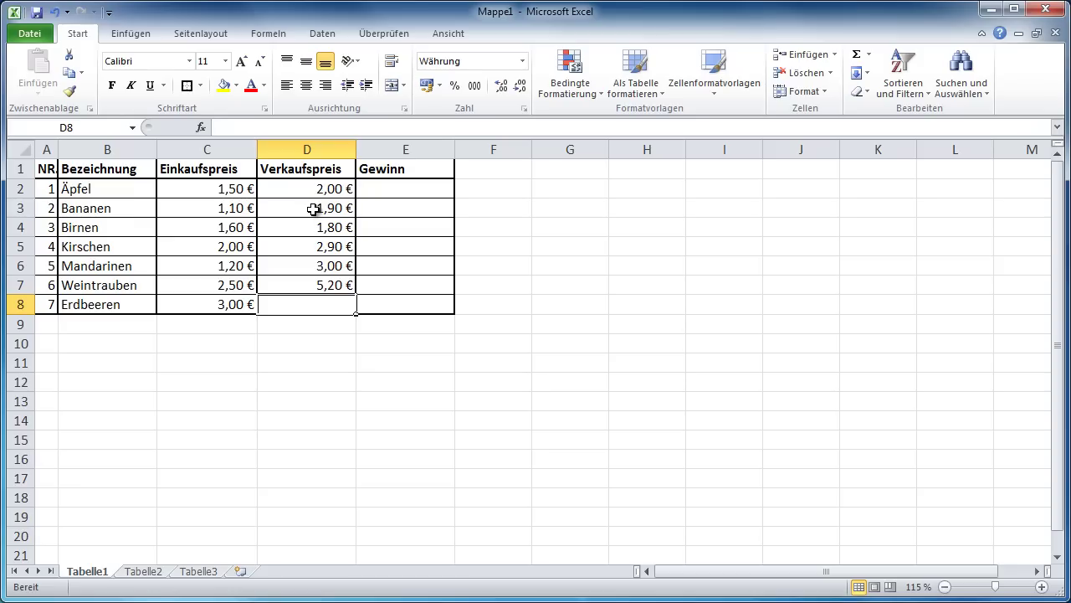
pyautogui.write('6,20')
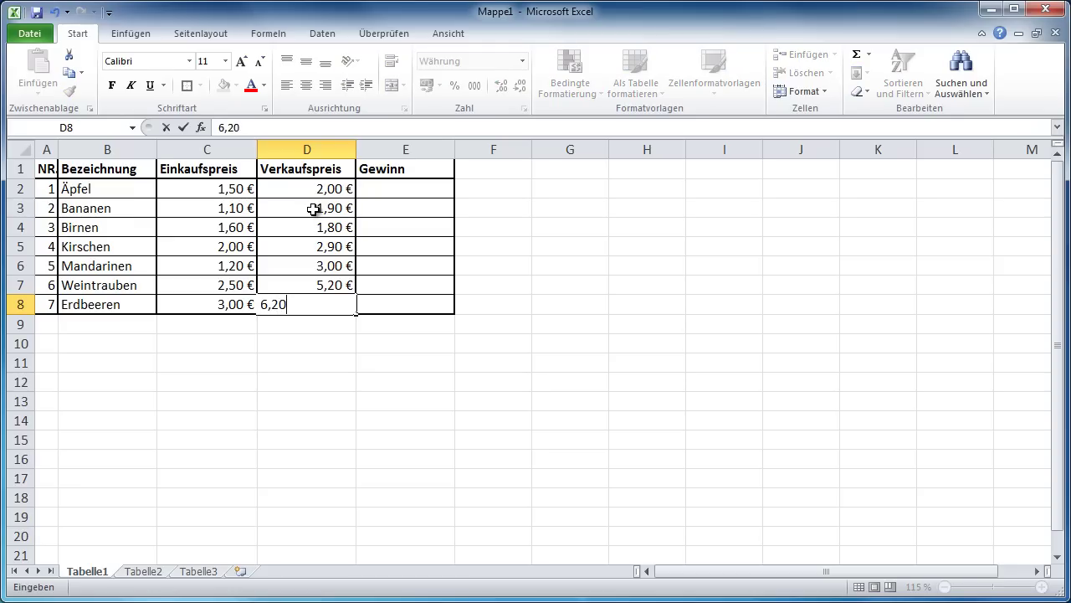
pyautogui.press('Return')
pyautogui.click(415, 369)
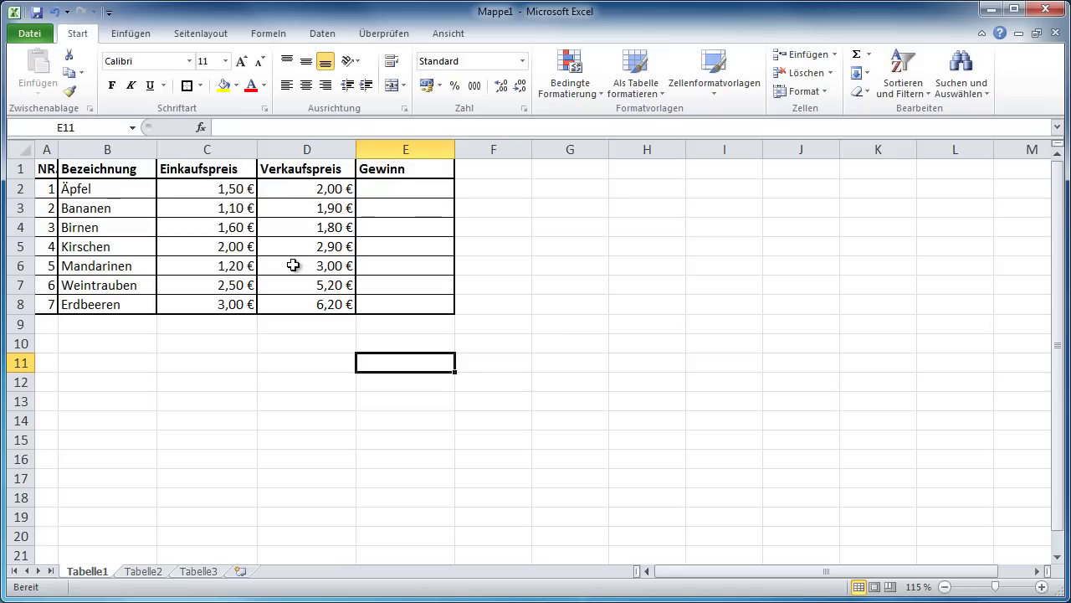
# Begin a formula in Gewinn cell E2 by entering an equals sign
pyautogui.click(397, 186)
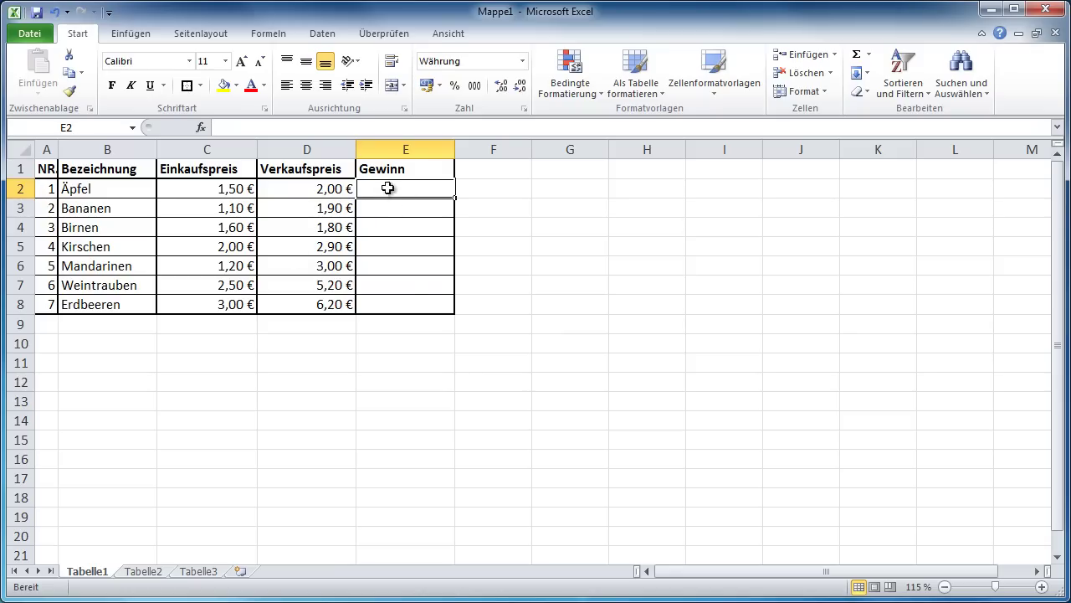
pyautogui.doubleClick(388, 188)
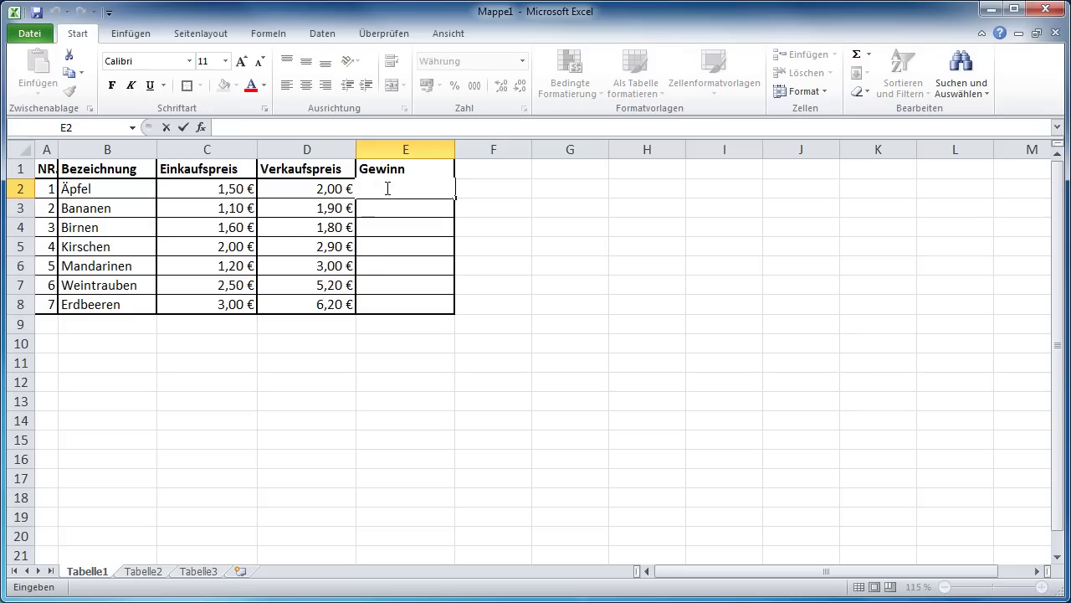
pyautogui.click(392, 225)
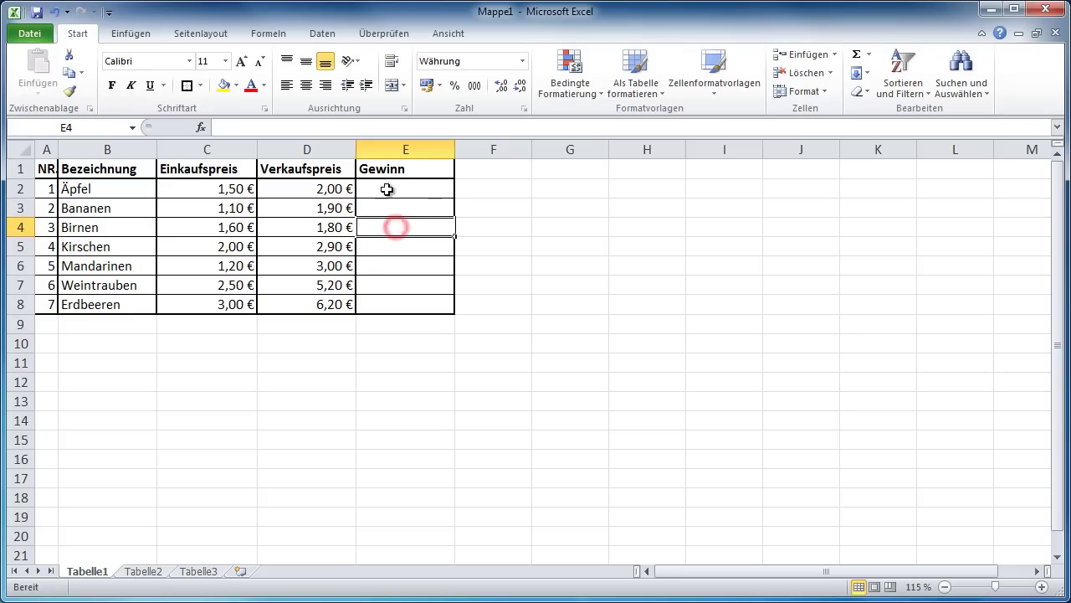
pyautogui.click(384, 191)
pyautogui.doubleClick(385, 191)
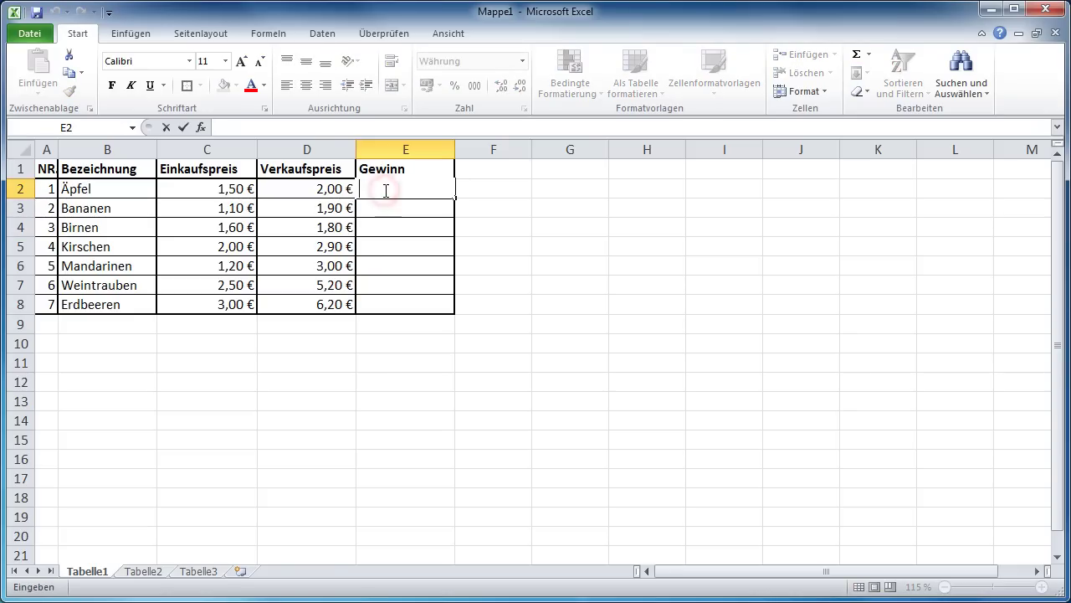
pyautogui.click(234, 125)
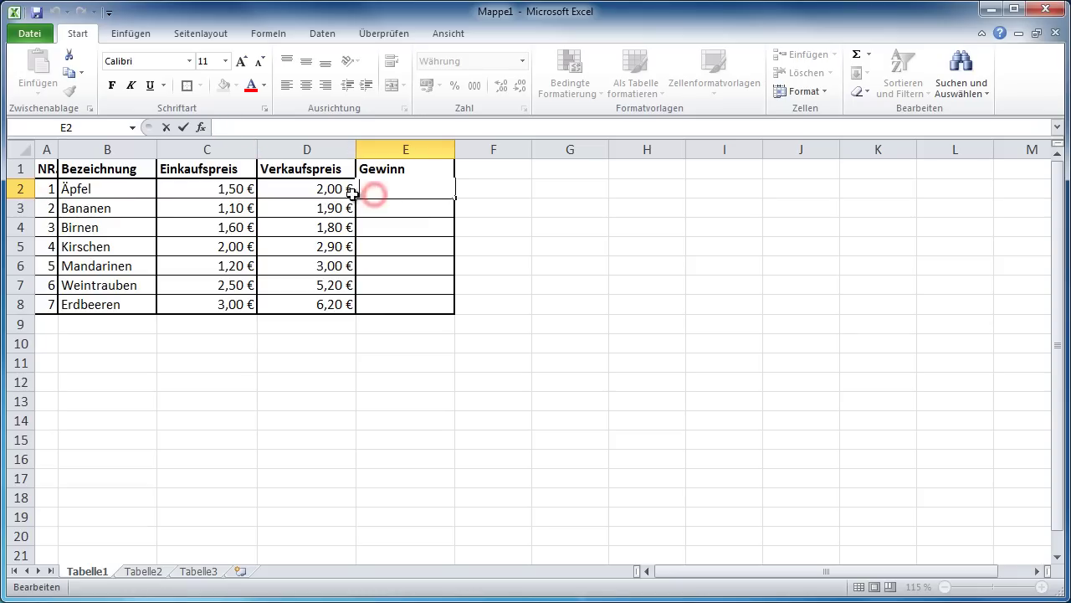
pyautogui.click(315, 194)
pyautogui.click(310, 208)
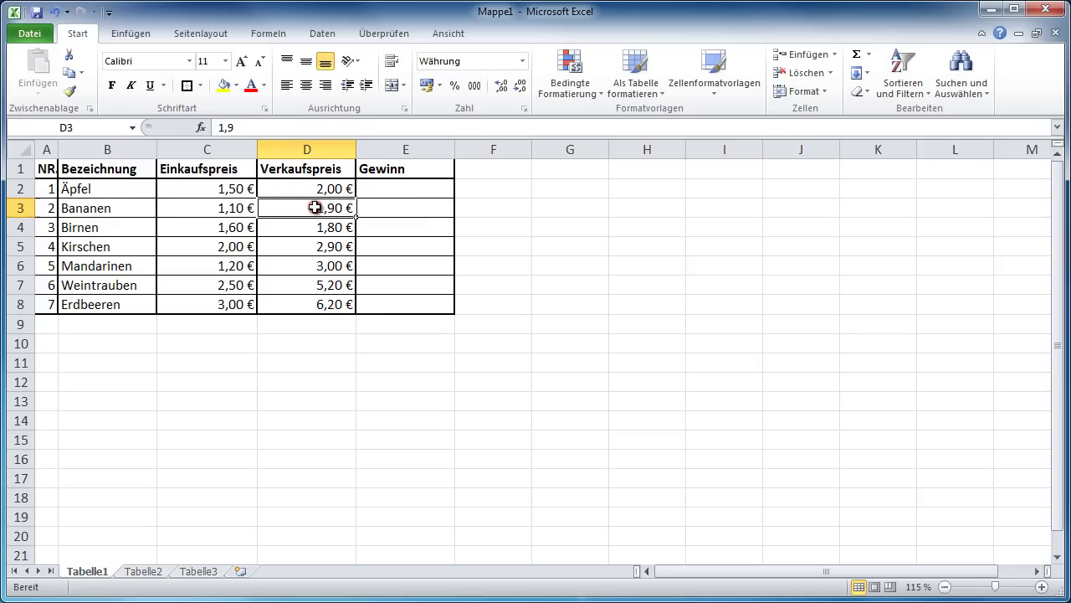
pyautogui.click(330, 229)
pyautogui.doubleClick(387, 187)
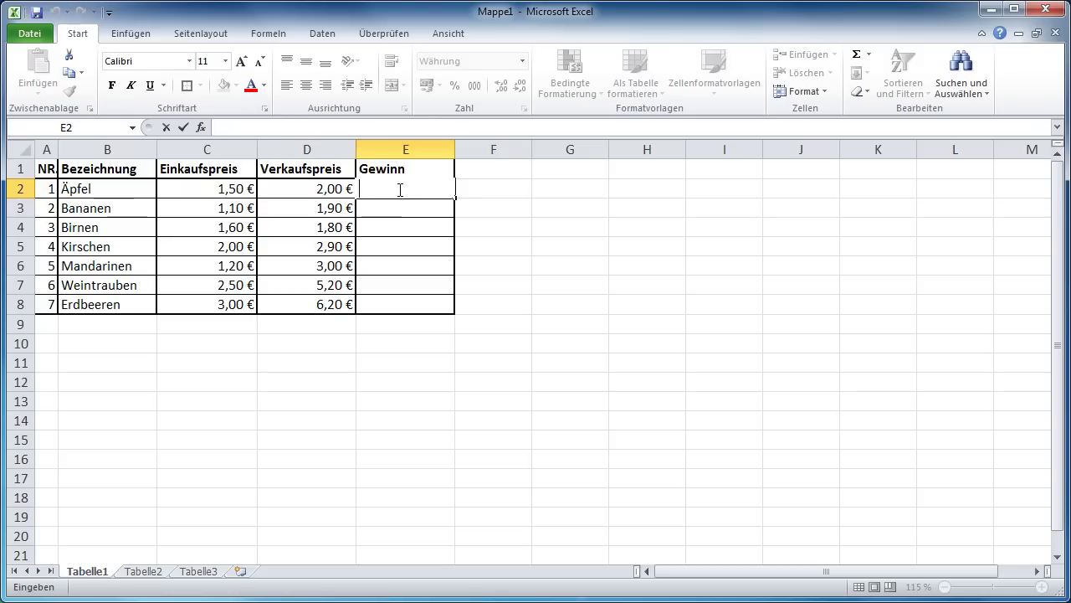
pyautogui.write('=')
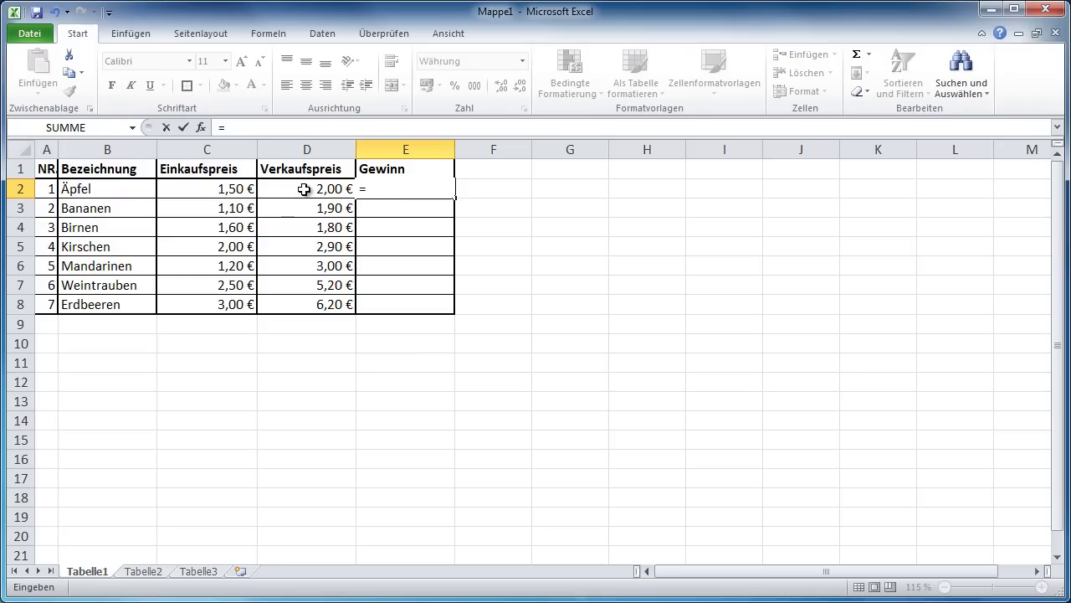
# Complete E2 as =D2-C2, showing 0,50 € profit, and check the referenced cells
pyautogui.click(304, 189)
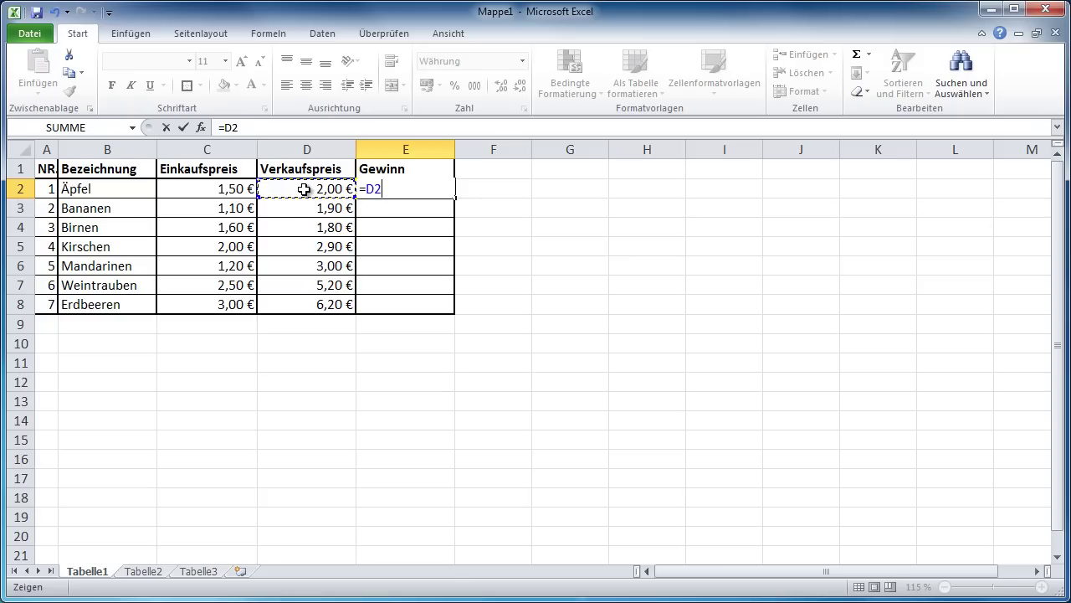
pyautogui.write('-')
pyautogui.click(231, 189)
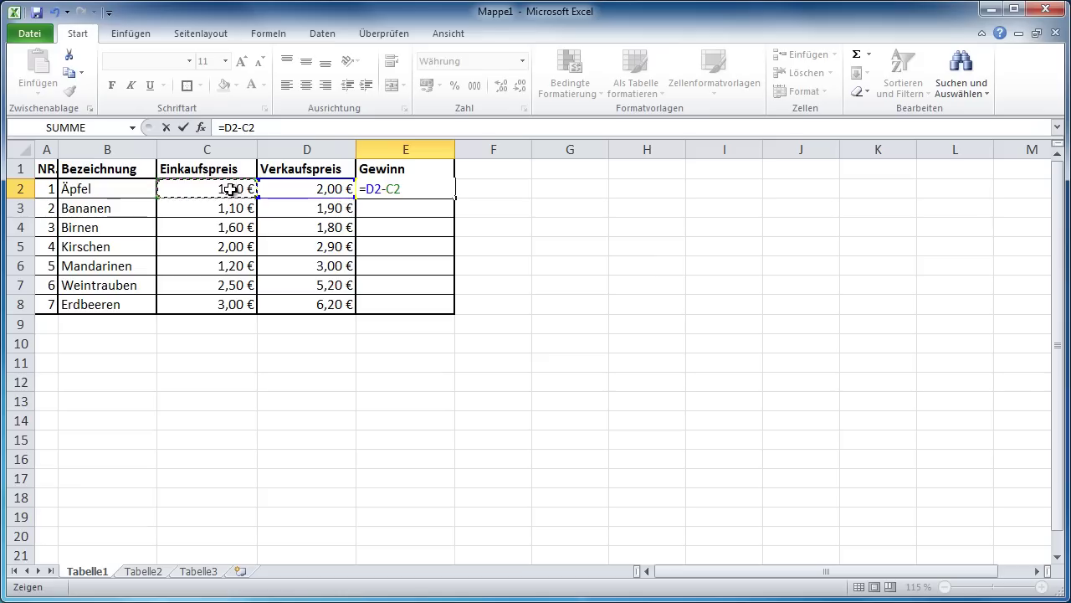
pyautogui.press('Return')
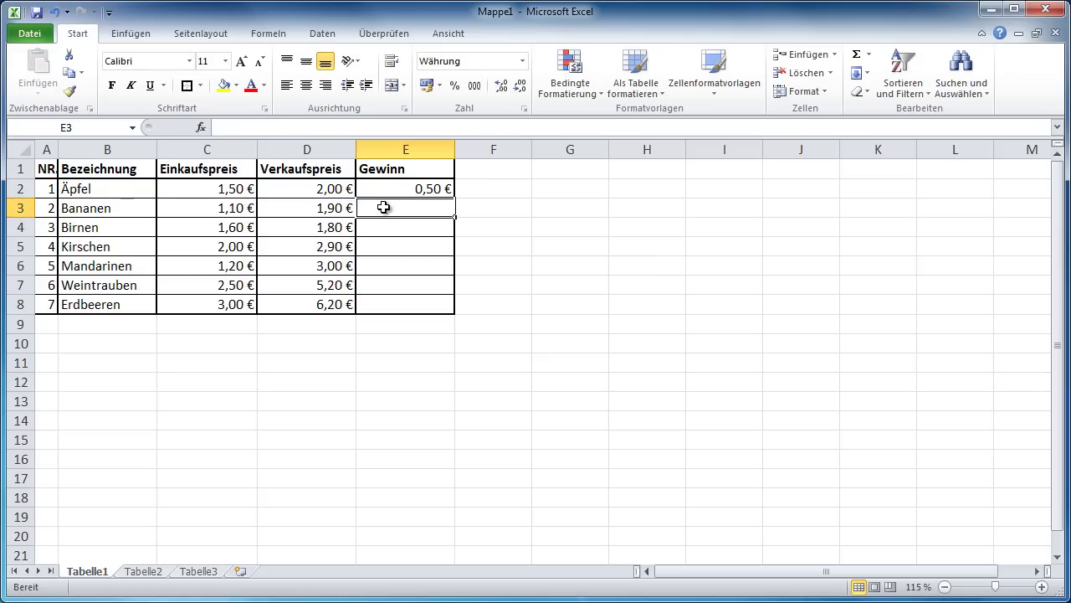
pyautogui.click(415, 188)
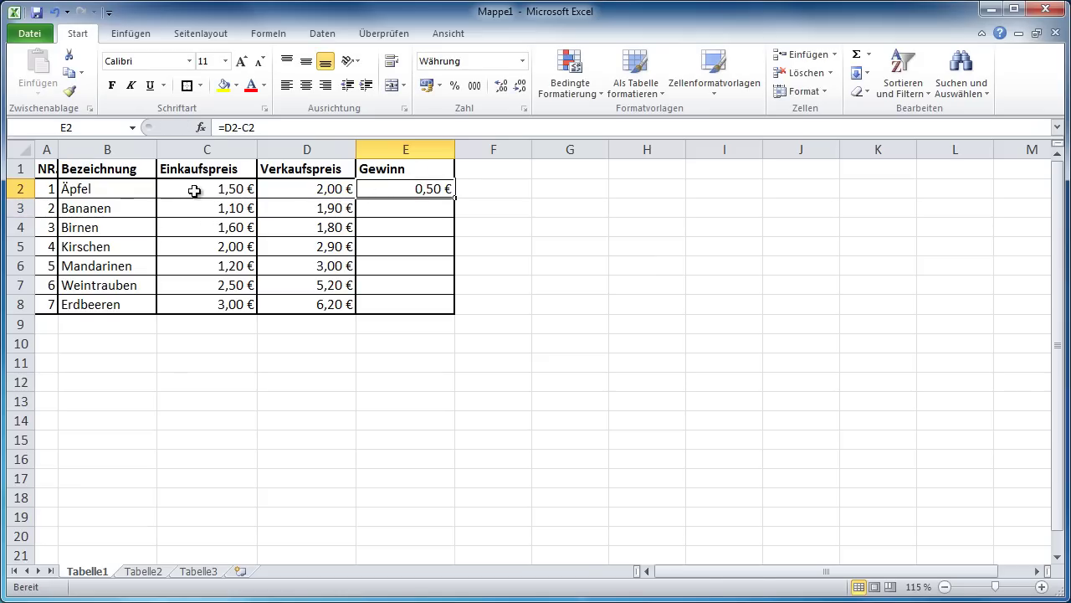
pyautogui.moveTo(171, 190); pyautogui.dragTo(322, 189)
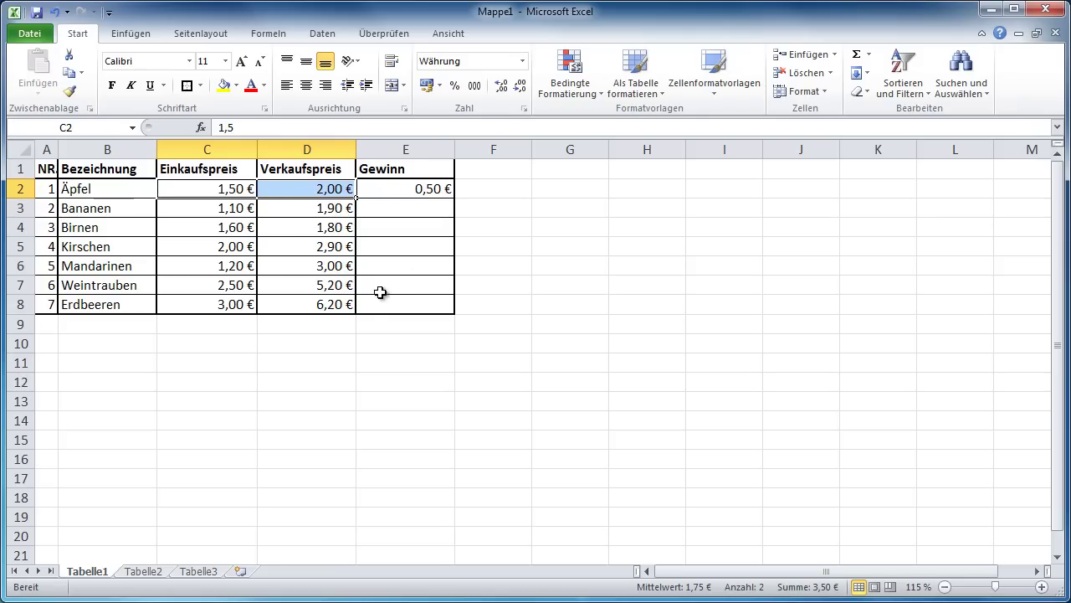
pyautogui.click(307, 210)
pyautogui.click(243, 207)
pyautogui.click(371, 208)
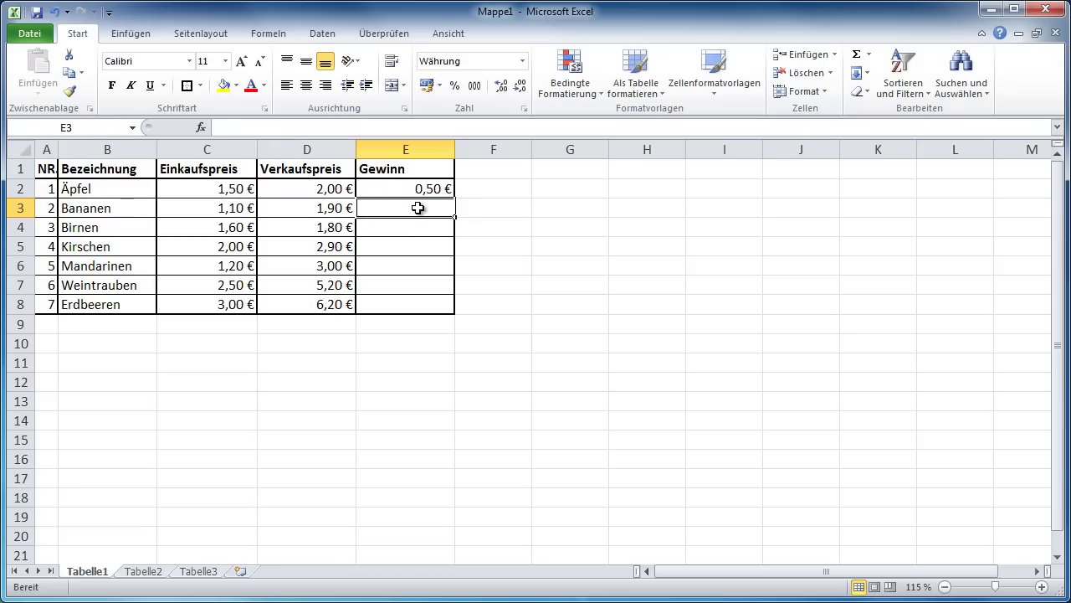
pyautogui.click(410, 184)
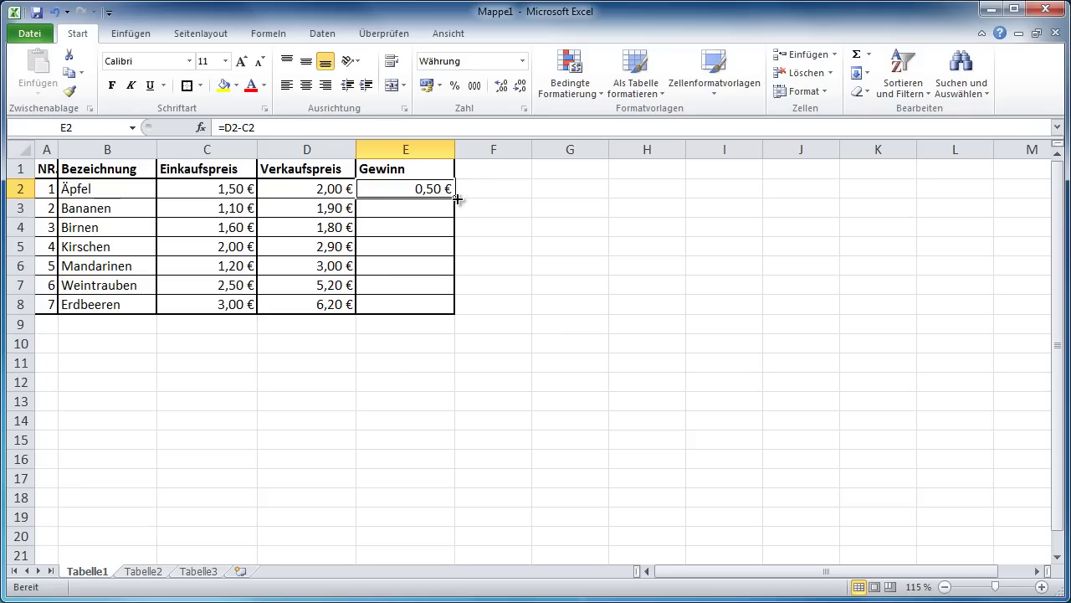
# Autofill E2's formula down to E8, giving profits 0,80 € to 3,20 €, and spot-check E7 and E4
pyautogui.moveTo(455, 199); pyautogui.dragTo(454, 198)
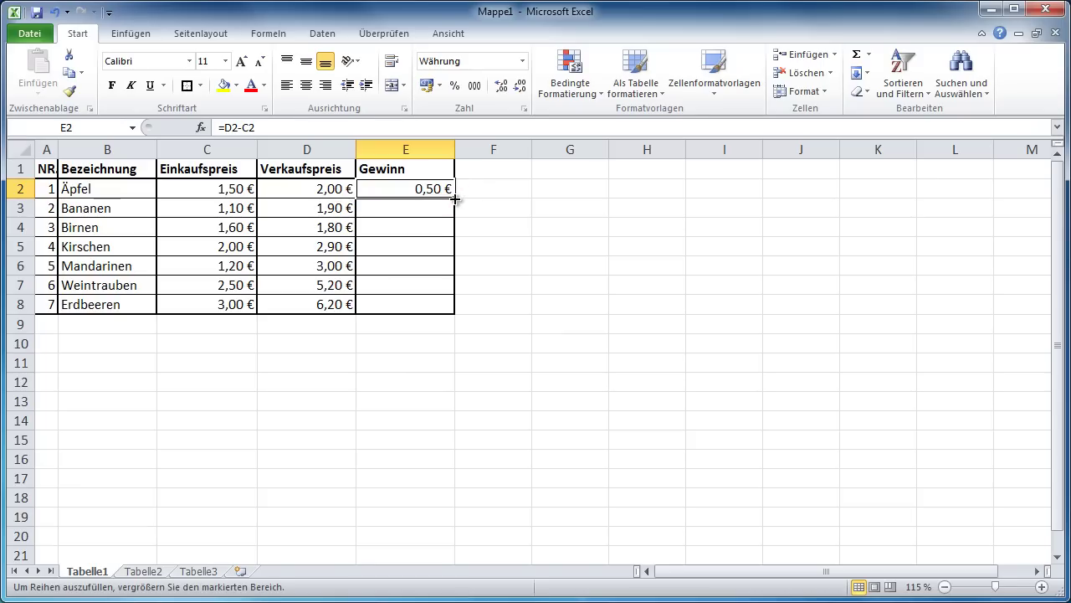
pyautogui.moveTo(454, 198); pyautogui.dragTo(449, 310)
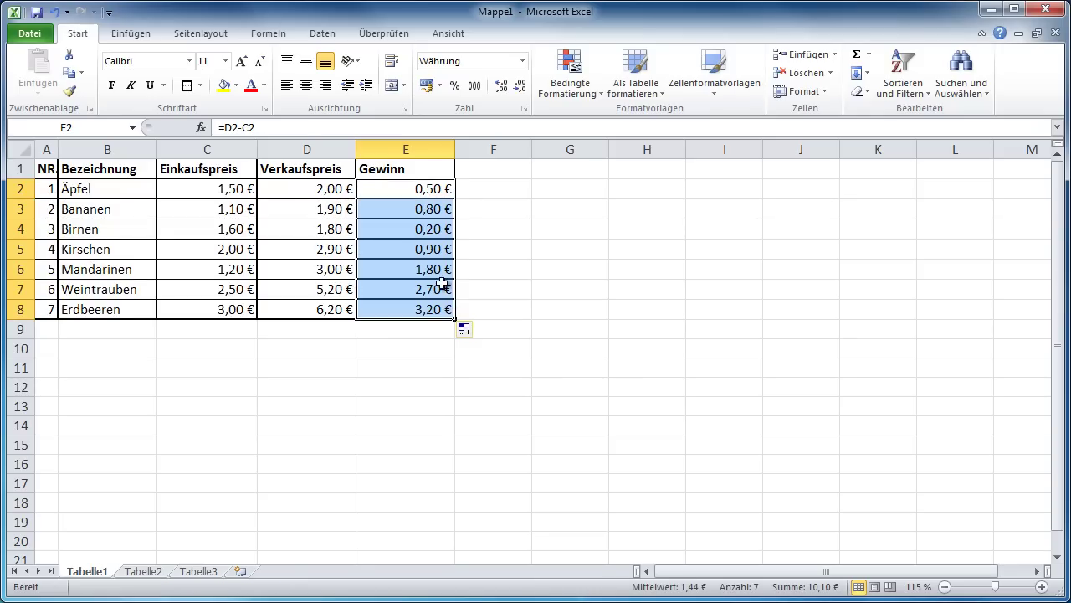
pyautogui.click(393, 290)
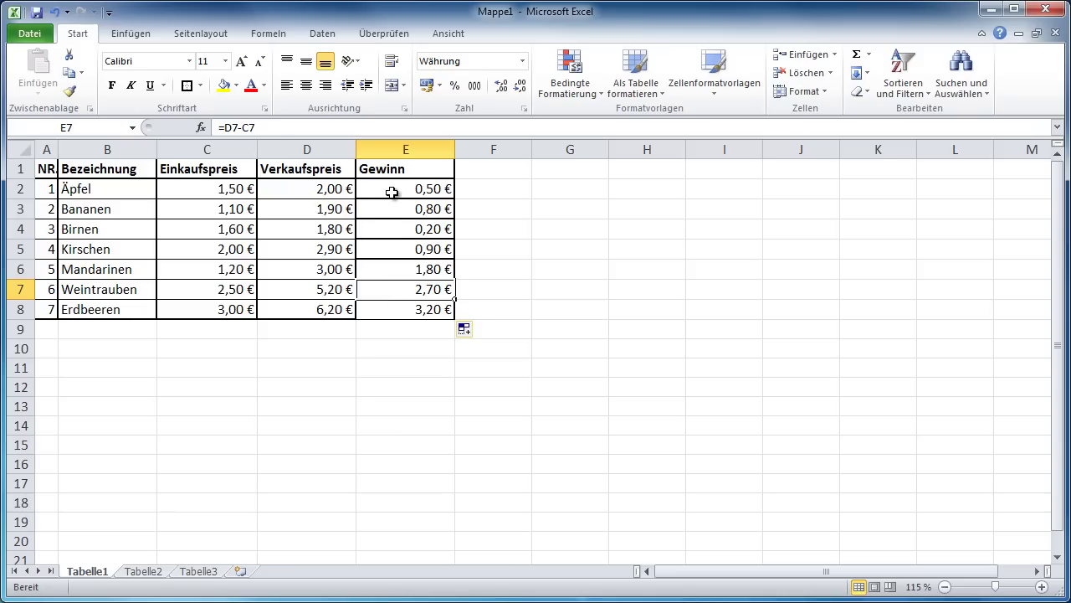
pyautogui.click(394, 231)
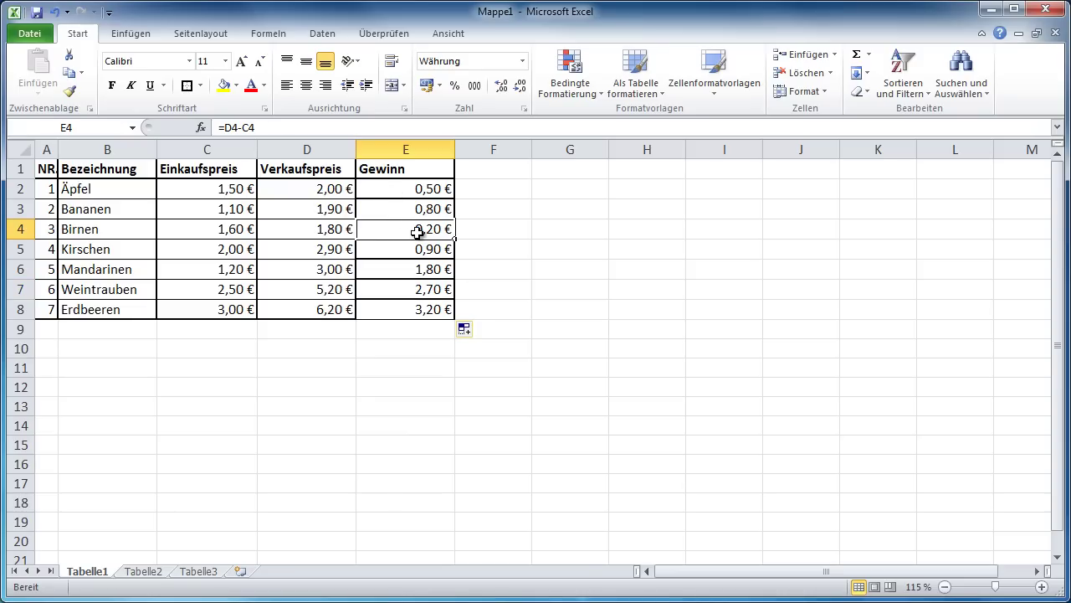
pyautogui.click(616, 246)
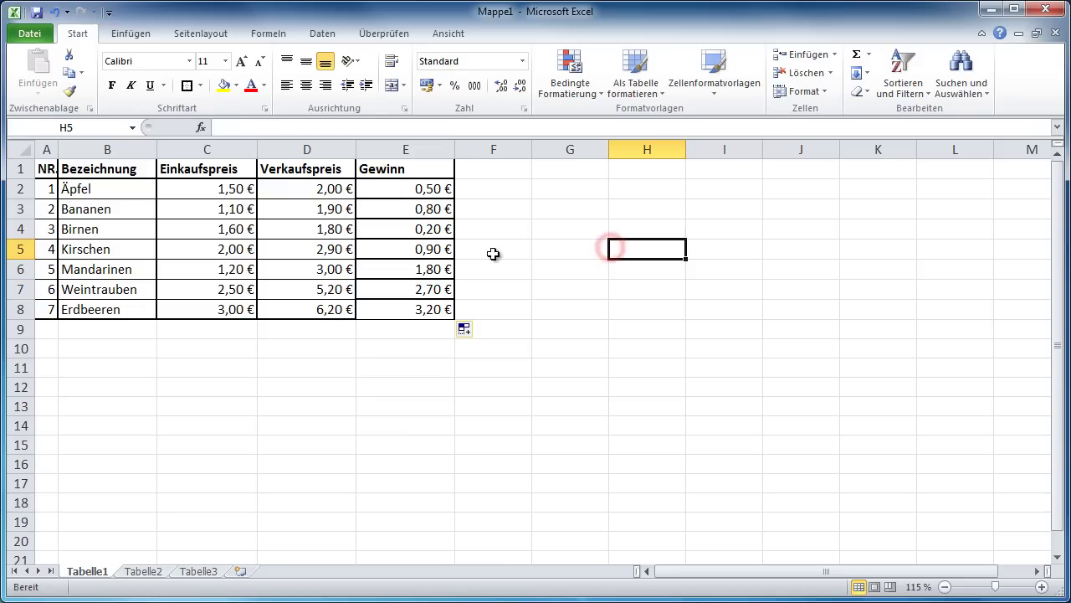
pyautogui.doubleClick(397, 229)
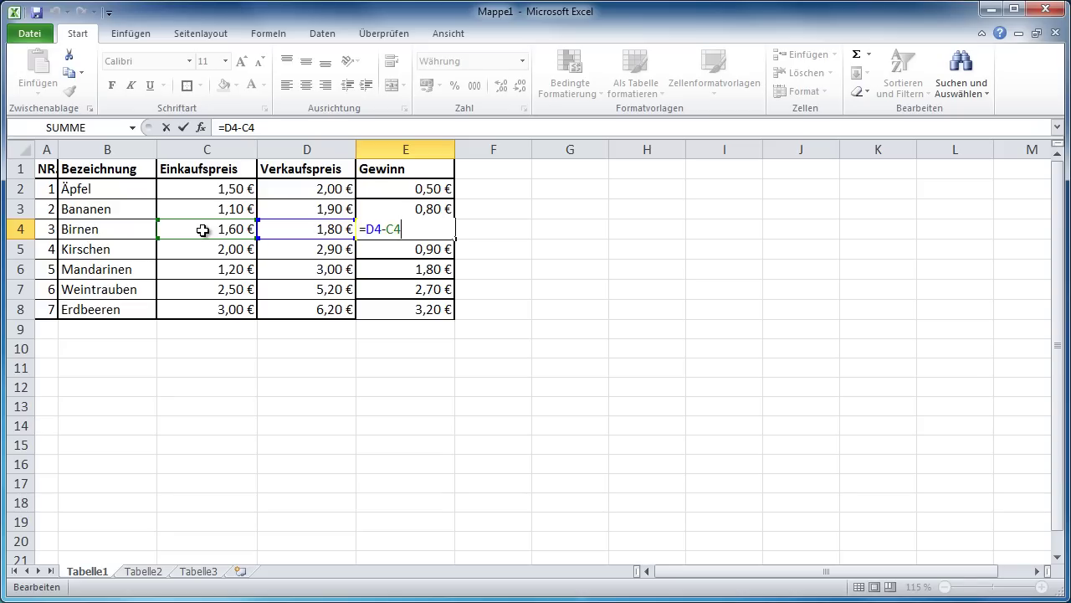
pyautogui.click(516, 231)
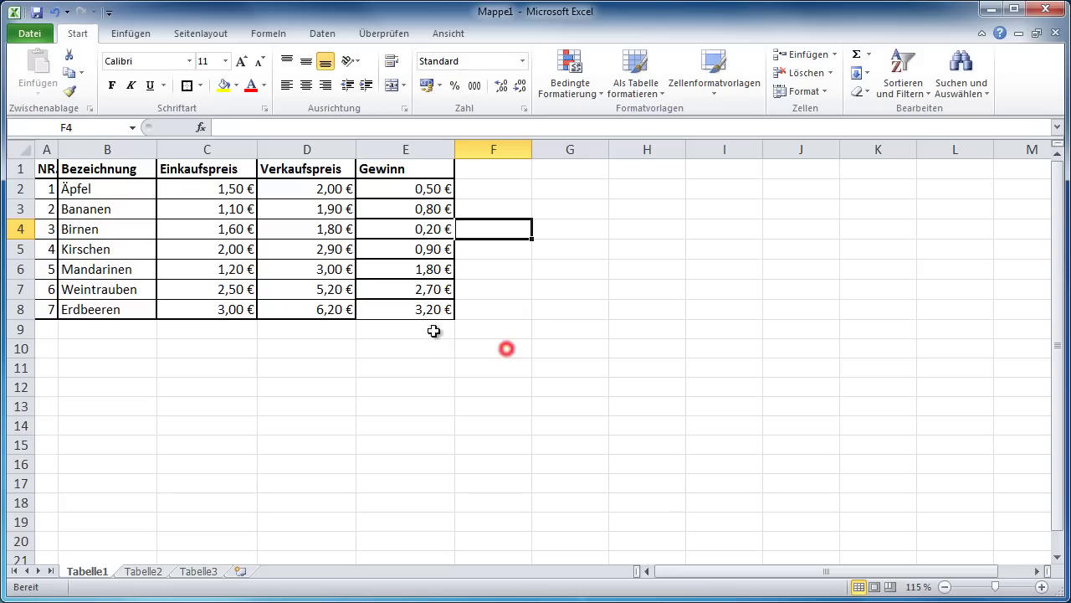
pyautogui.press('Down')
pyautogui.press('Down')
pyautogui.press('Down')
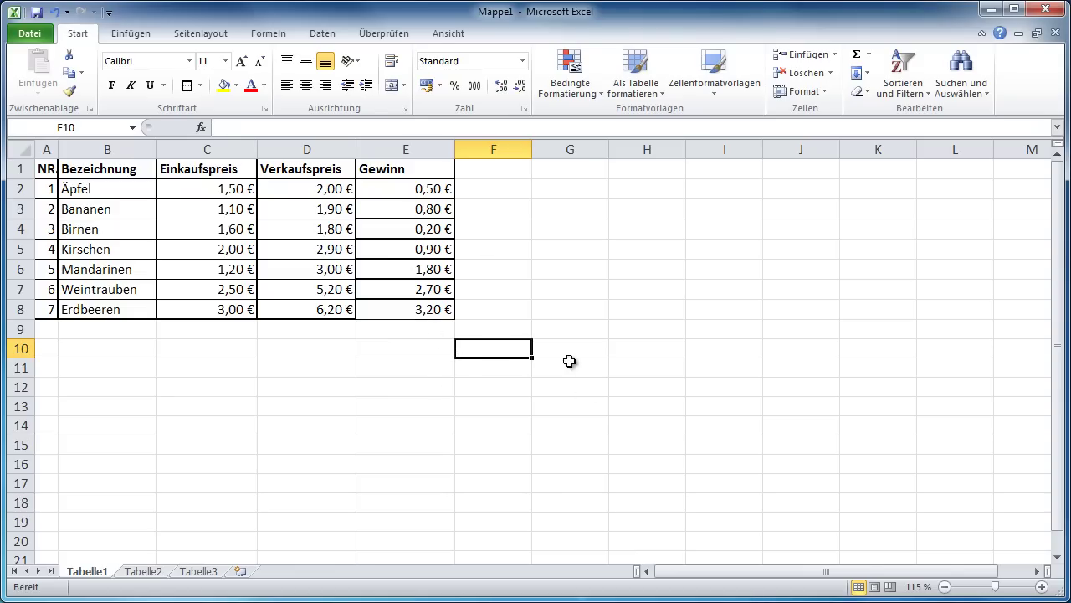
# Give the Gewinn cells E2:E8 full cell borders with Alle Rahmenlinien
pyautogui.click(390, 185)
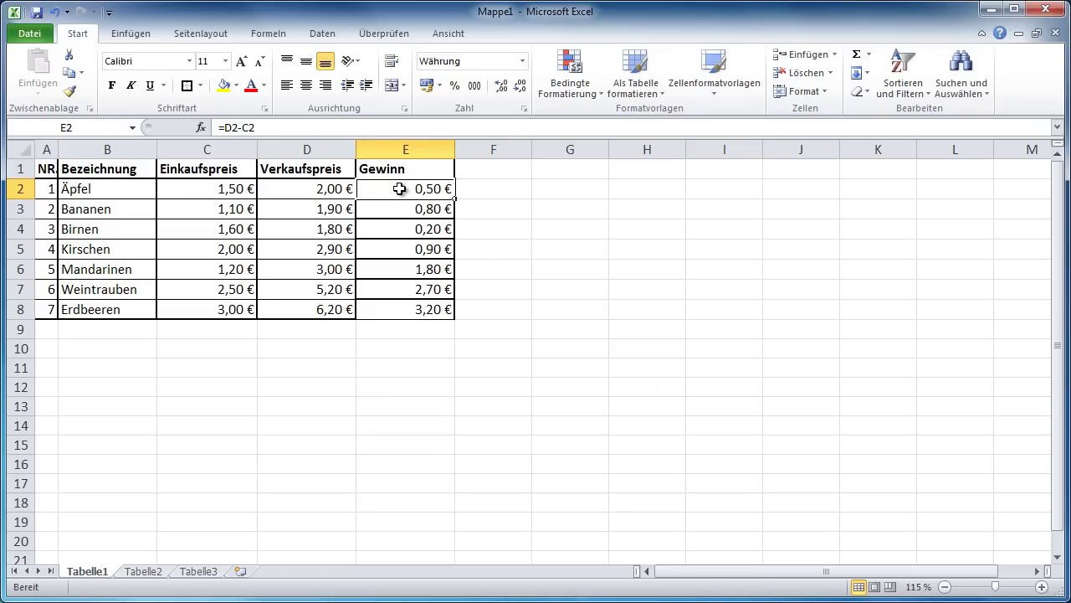
pyautogui.moveTo(399, 188); pyautogui.dragTo(406, 309)
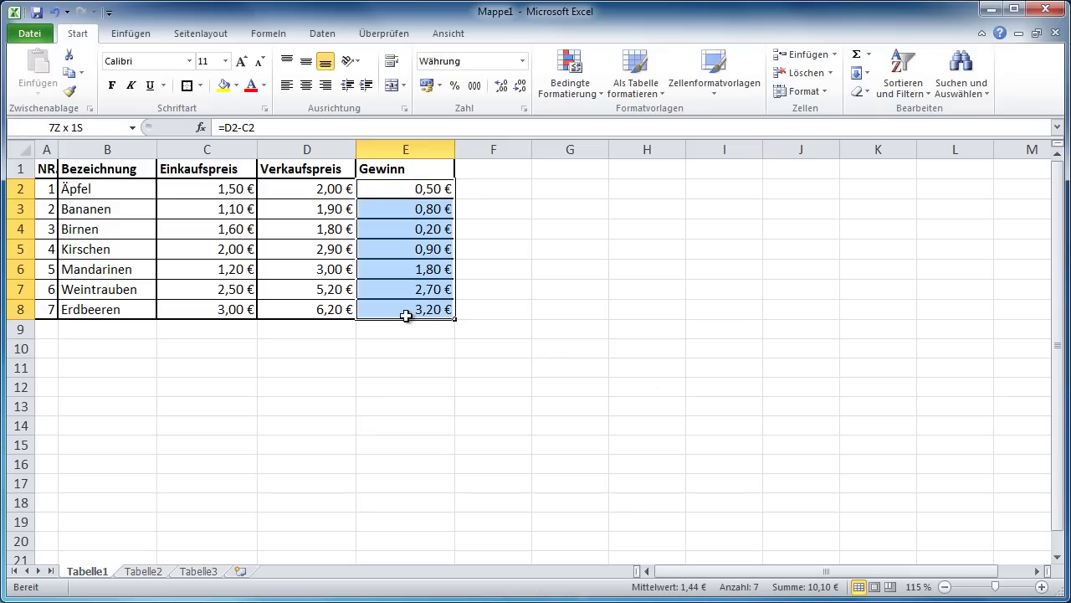
pyautogui.click(200, 86)
pyautogui.click(223, 219)
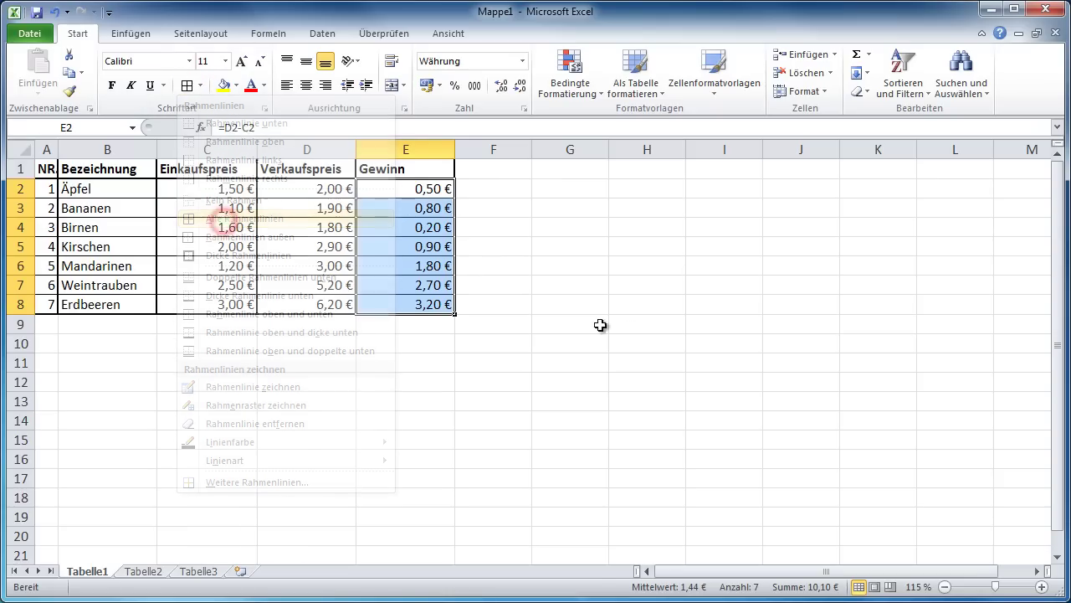
pyautogui.click(624, 323)
# Add a thick outline (Dicke Rahmenlinien) around E2:E8
pyautogui.moveTo(394, 186); pyautogui.dragTo(399, 304)
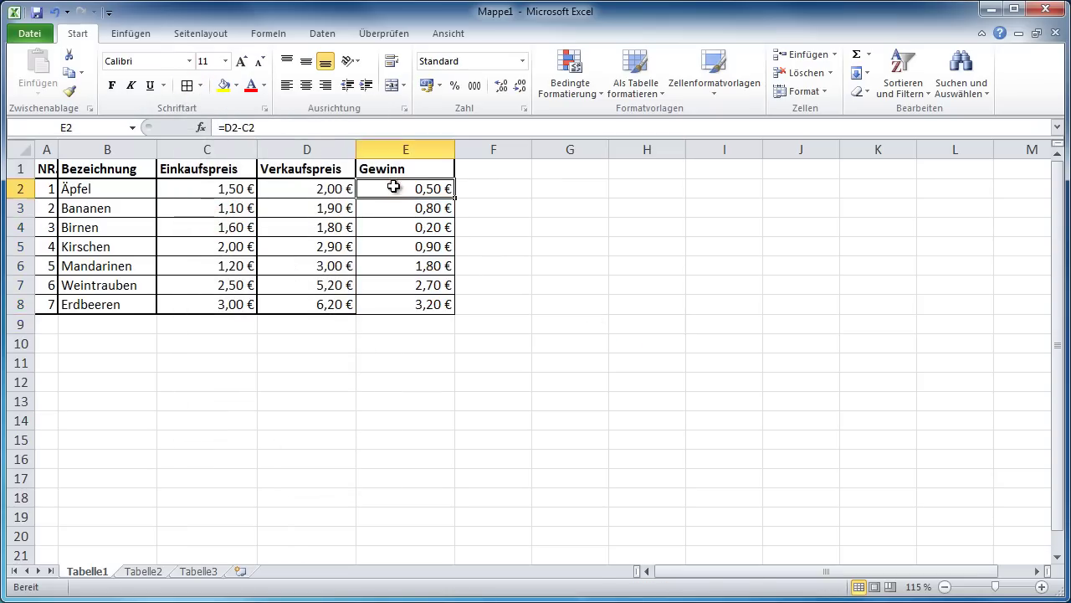
pyautogui.click(200, 85)
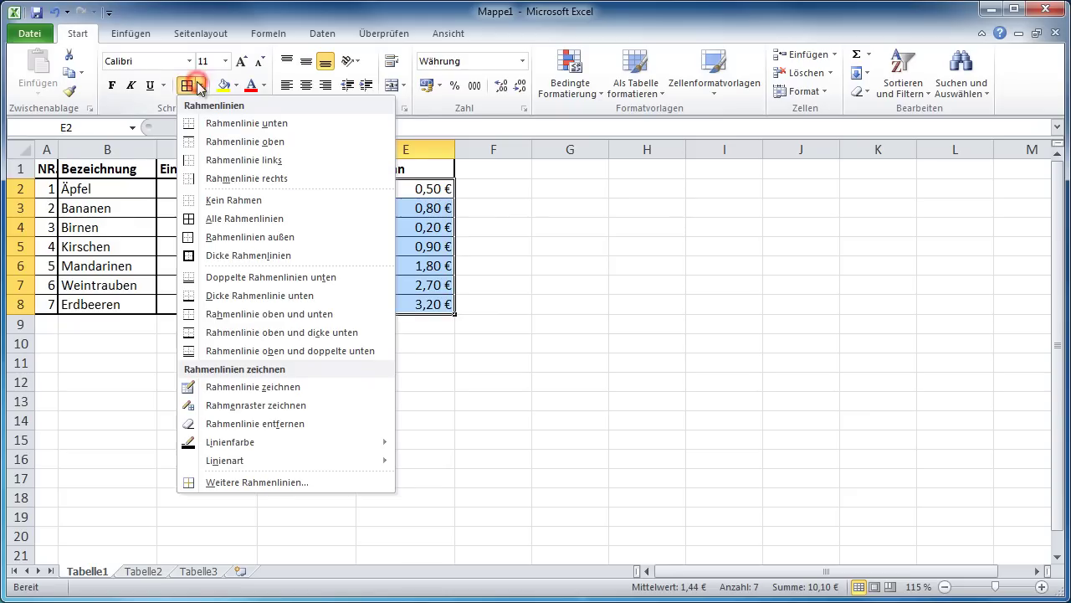
pyautogui.click(223, 260)
pyautogui.click(517, 339)
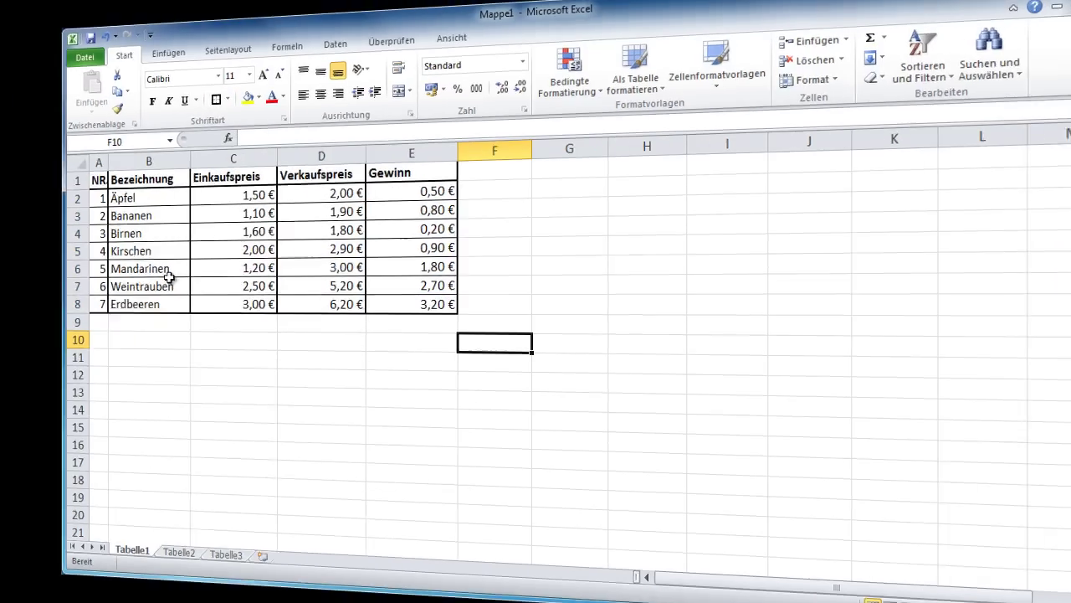